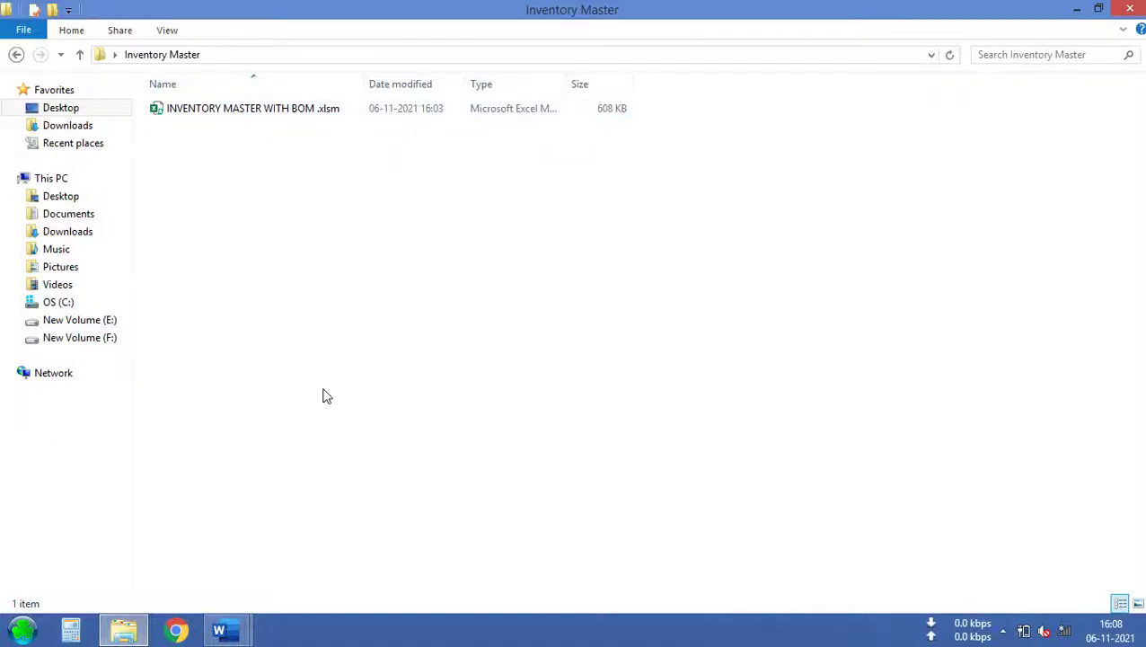
# Set aside the Word topic list and open INVENTORY MASTER WITH BOM.xlsm from the folder
pyautogui.moveTo(220, 629)
pyautogui.click(191, 548)
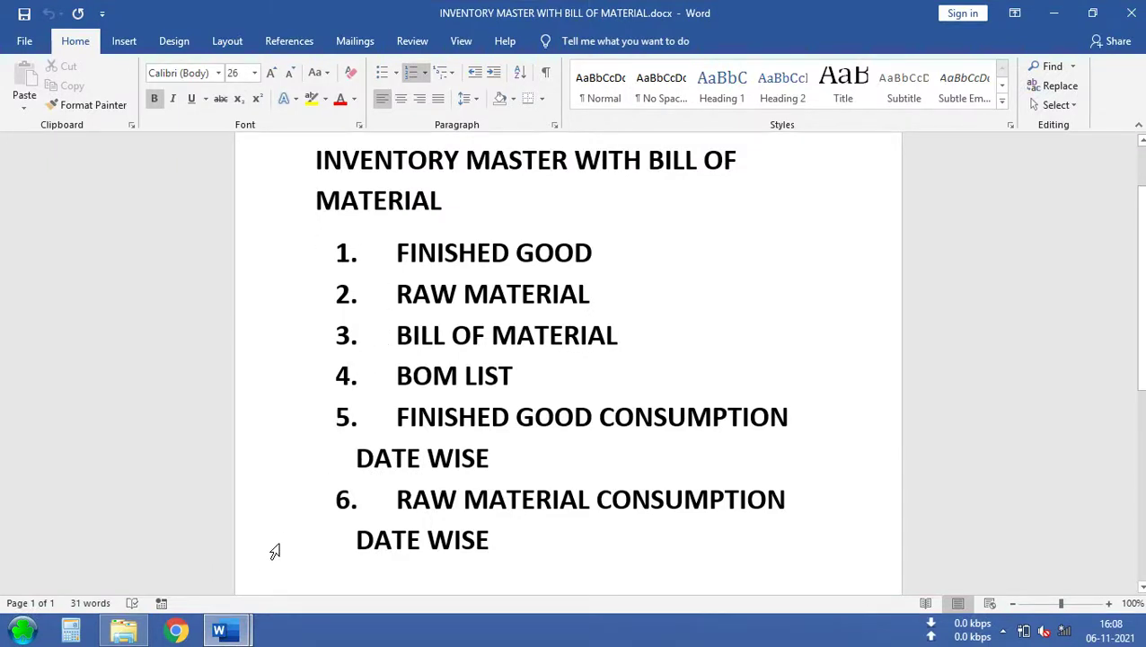
pyautogui.click(1052, 14)
pyautogui.doubleClick(428, 113)
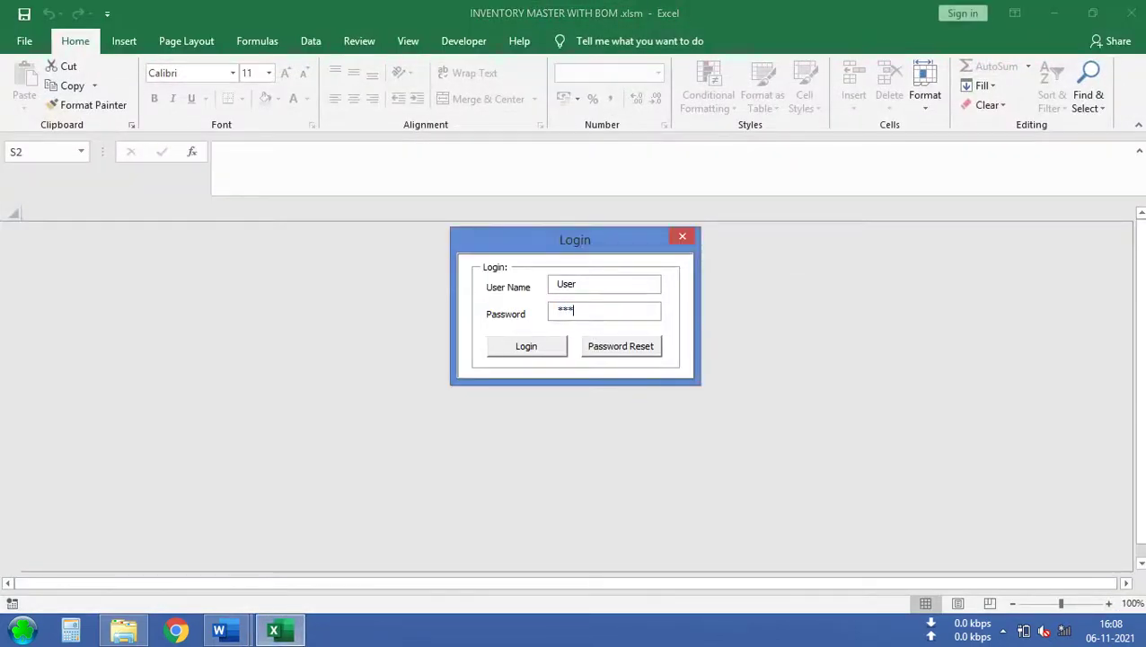
# Log in and bring up the RM Inventory form showing 44 quantity and 5 reorder
pyautogui.click(524, 353)
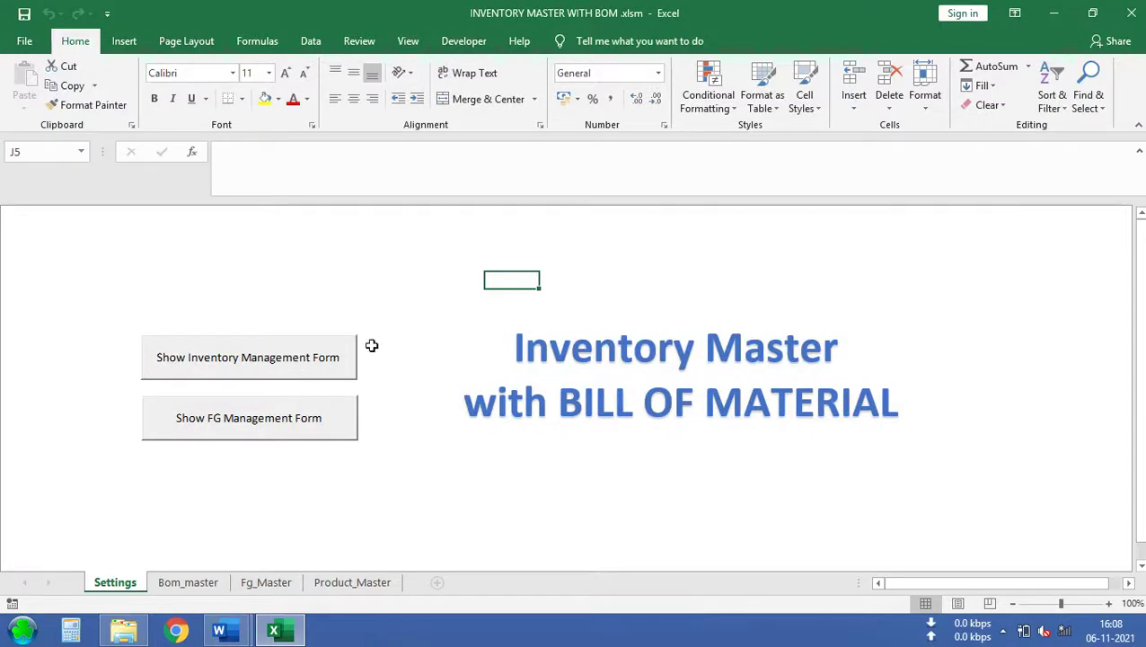
pyautogui.click(297, 345)
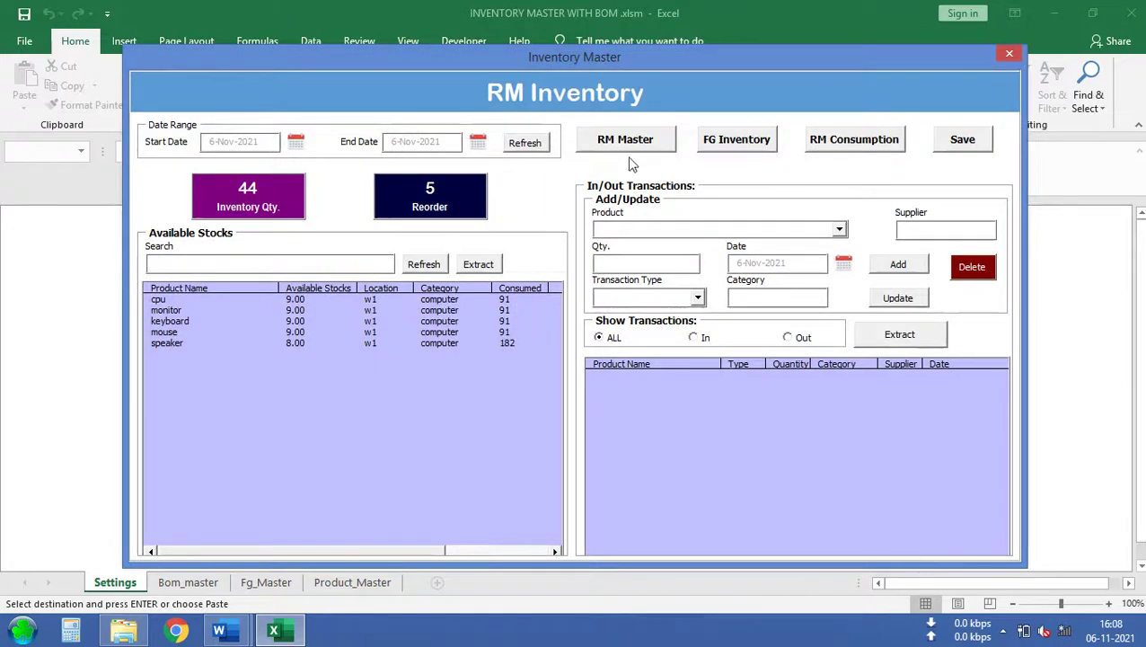
pyautogui.click(632, 145)
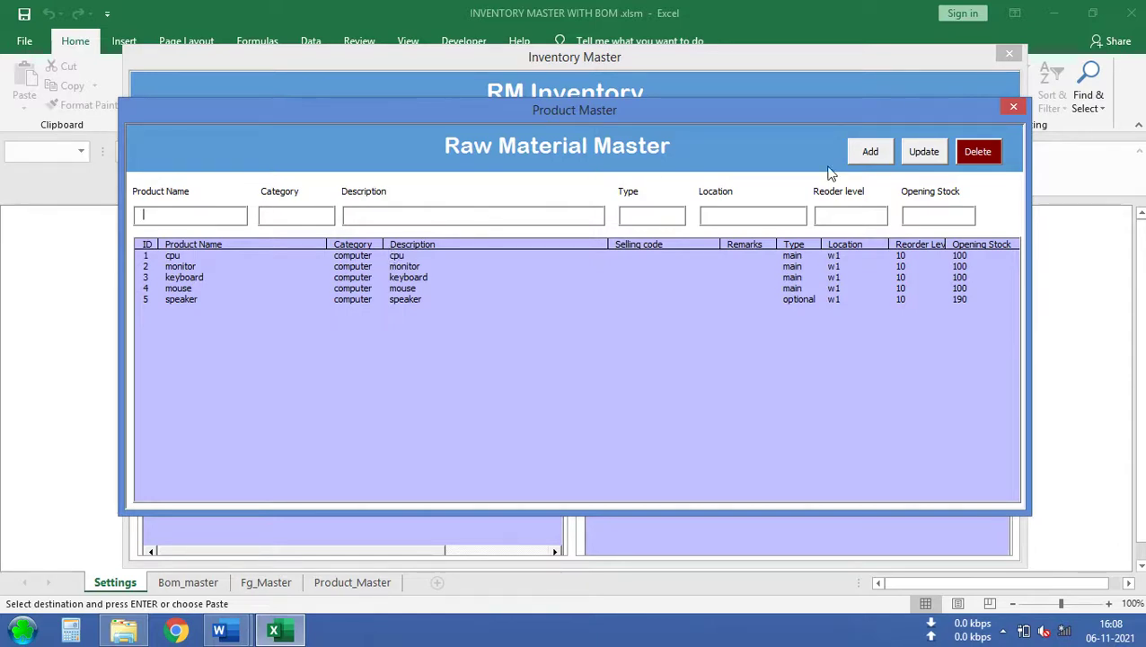
pyautogui.click(1012, 107)
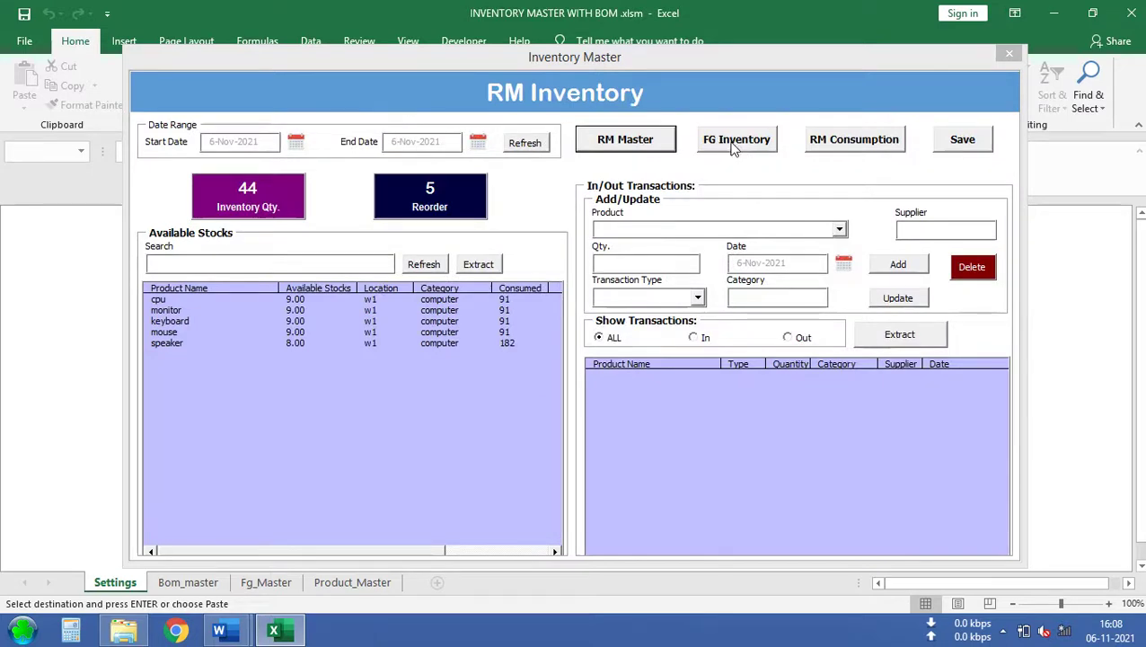
pyautogui.click(434, 212)
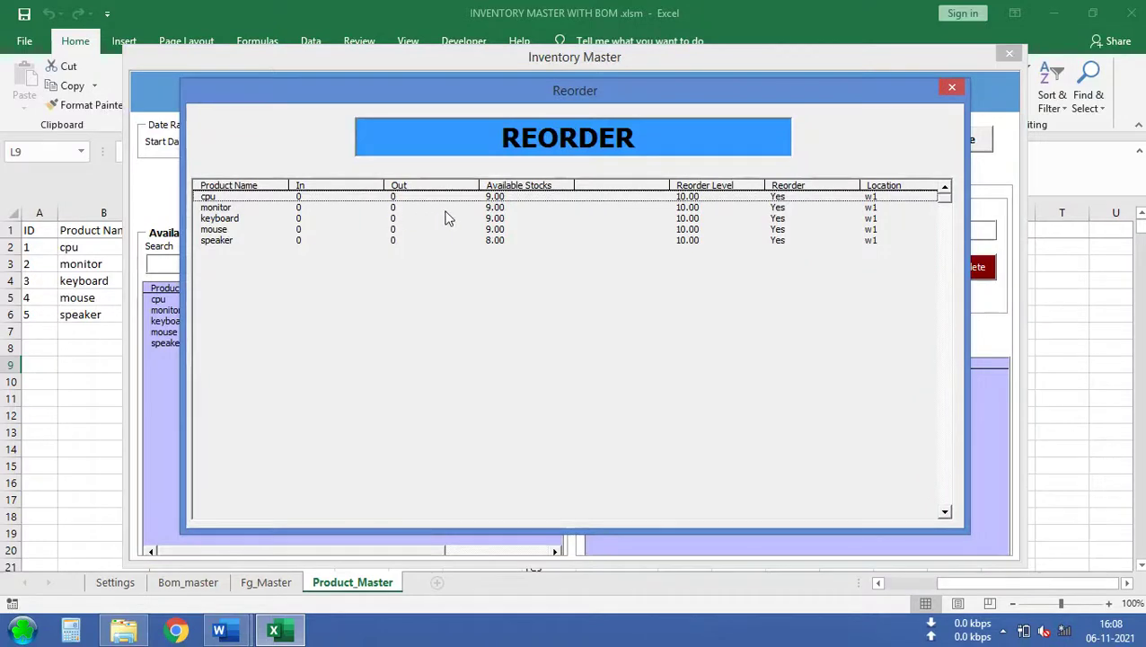
pyautogui.click(951, 88)
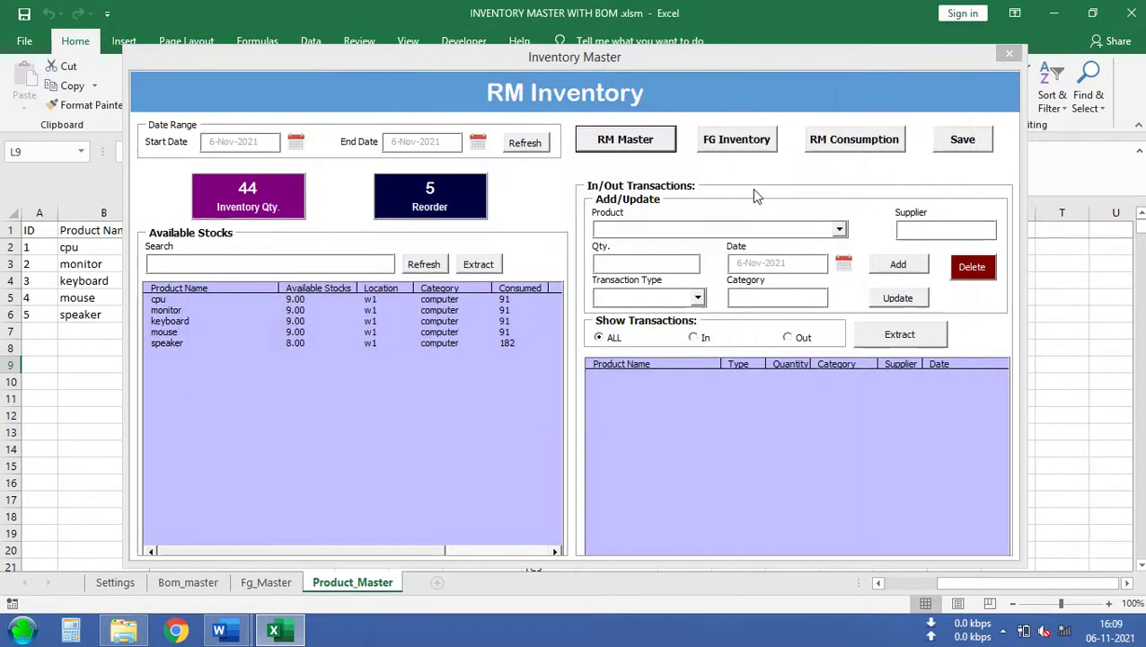
# Remove the Desktop Out 91 transaction from FG Inventory, then view the Bill of Material
pyautogui.click(746, 144)
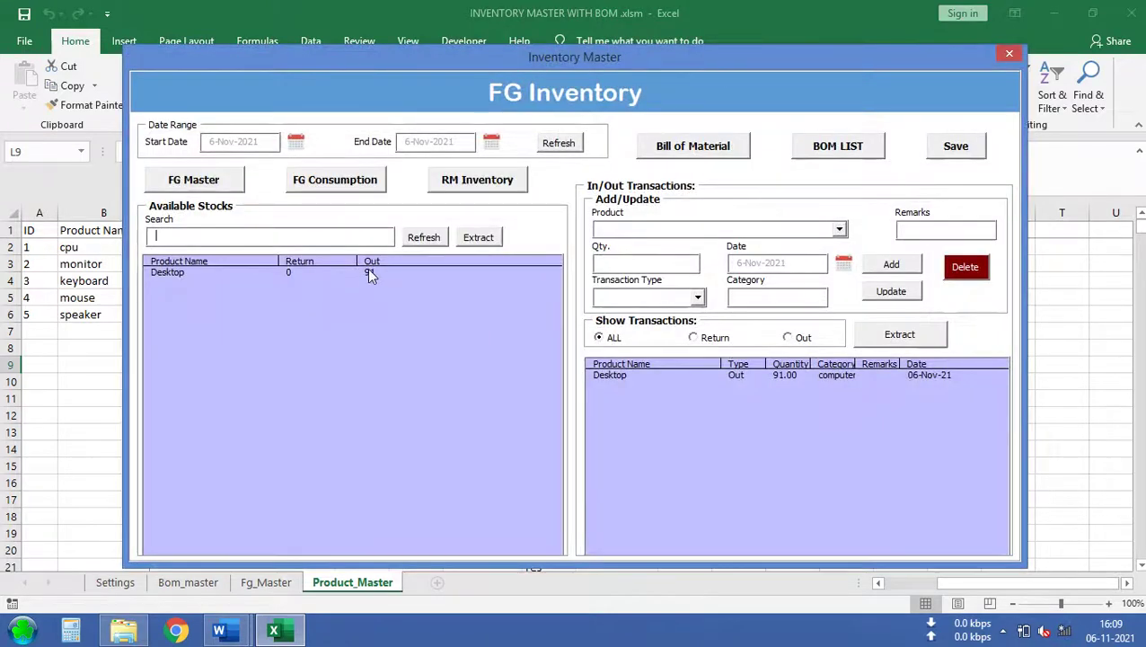
pyautogui.click(642, 376)
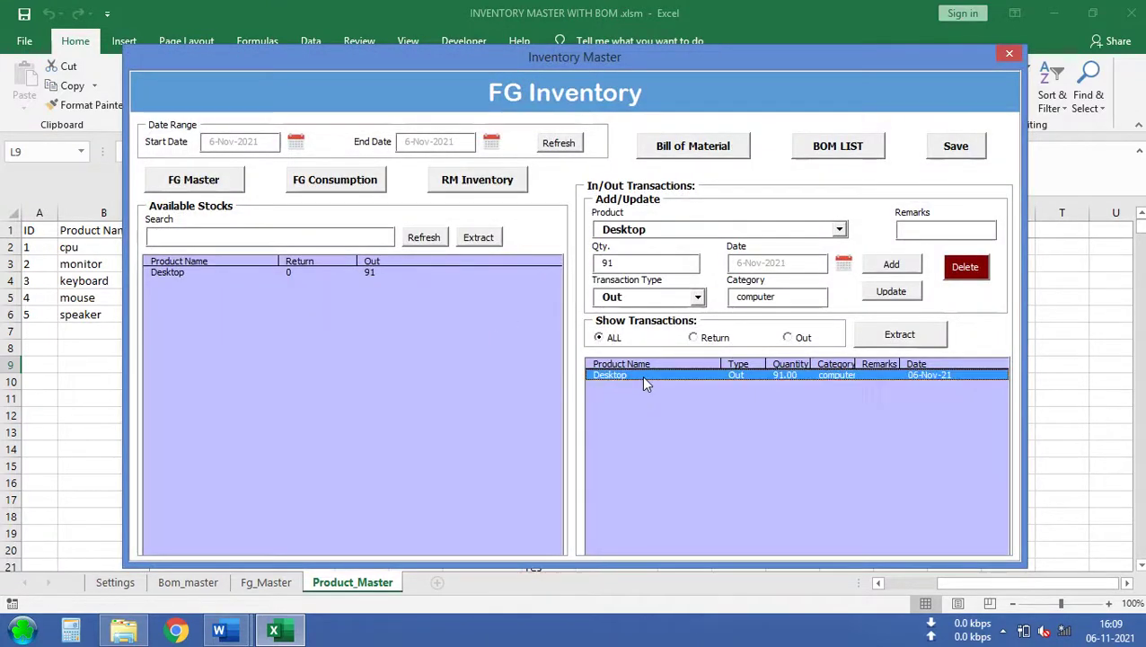
pyautogui.click(966, 268)
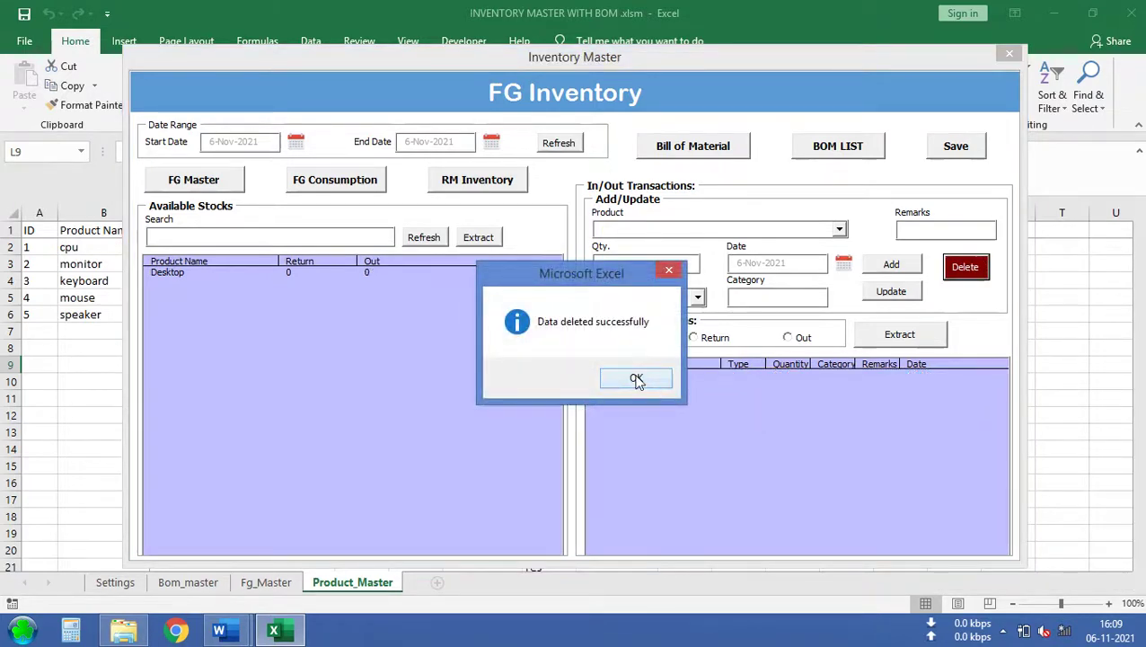
pyautogui.click(636, 380)
pyautogui.click(674, 151)
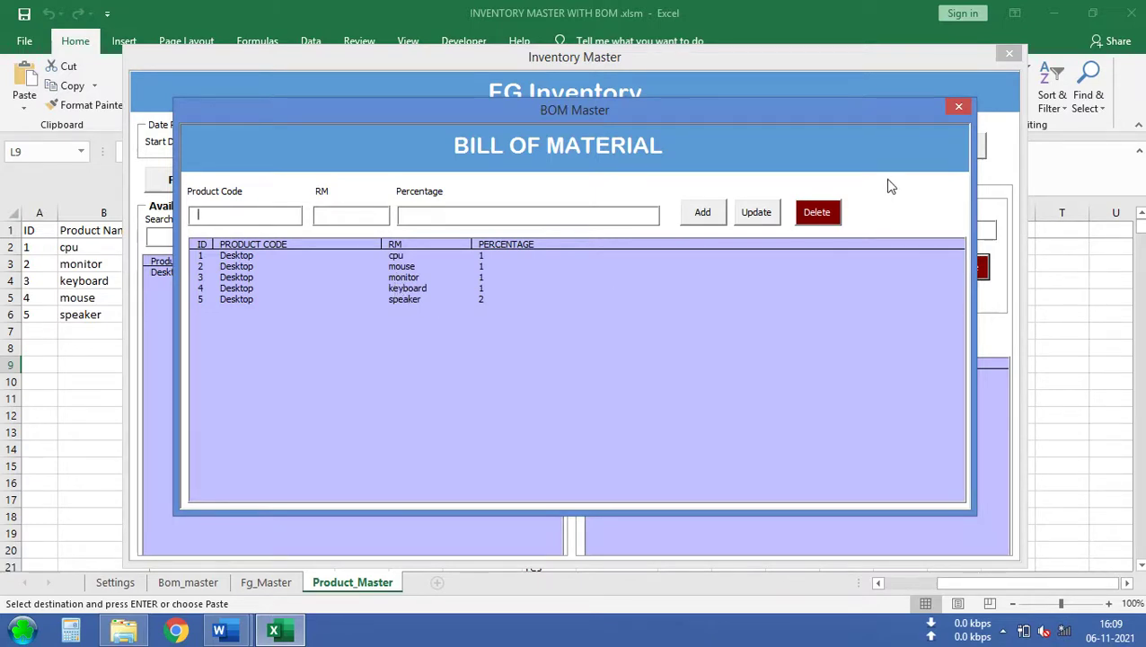
# Check Desktop's components in the BOM LIST, then return to the FG Inventory form
pyautogui.click(957, 108)
pyautogui.click(849, 148)
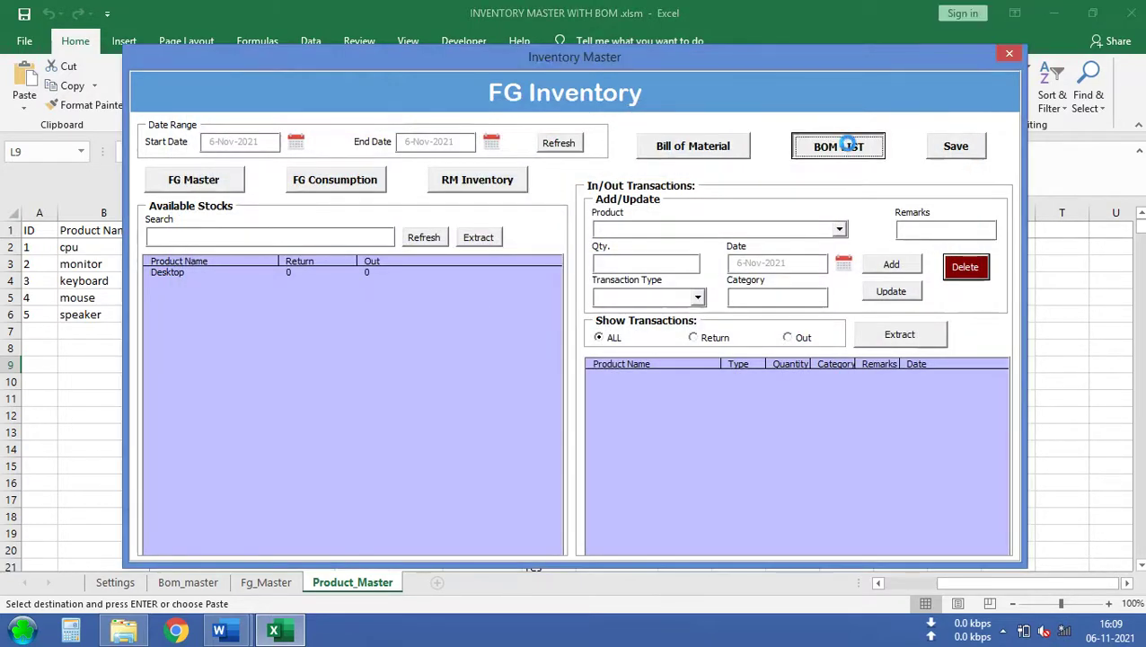
pyautogui.click(615, 148)
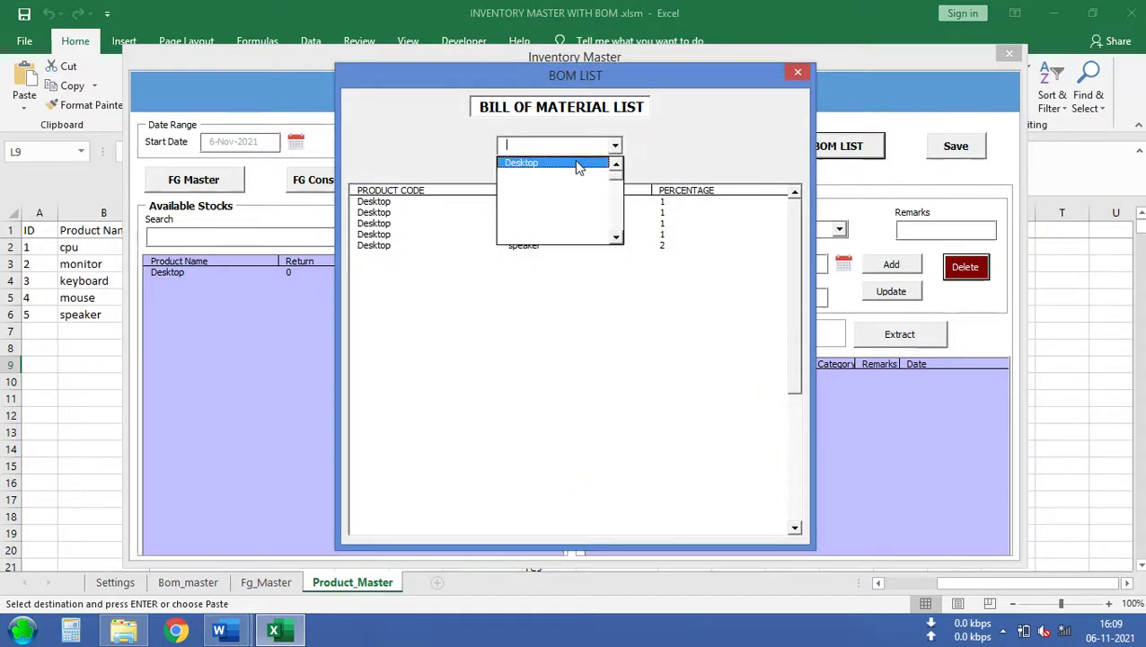
pyautogui.click(574, 159)
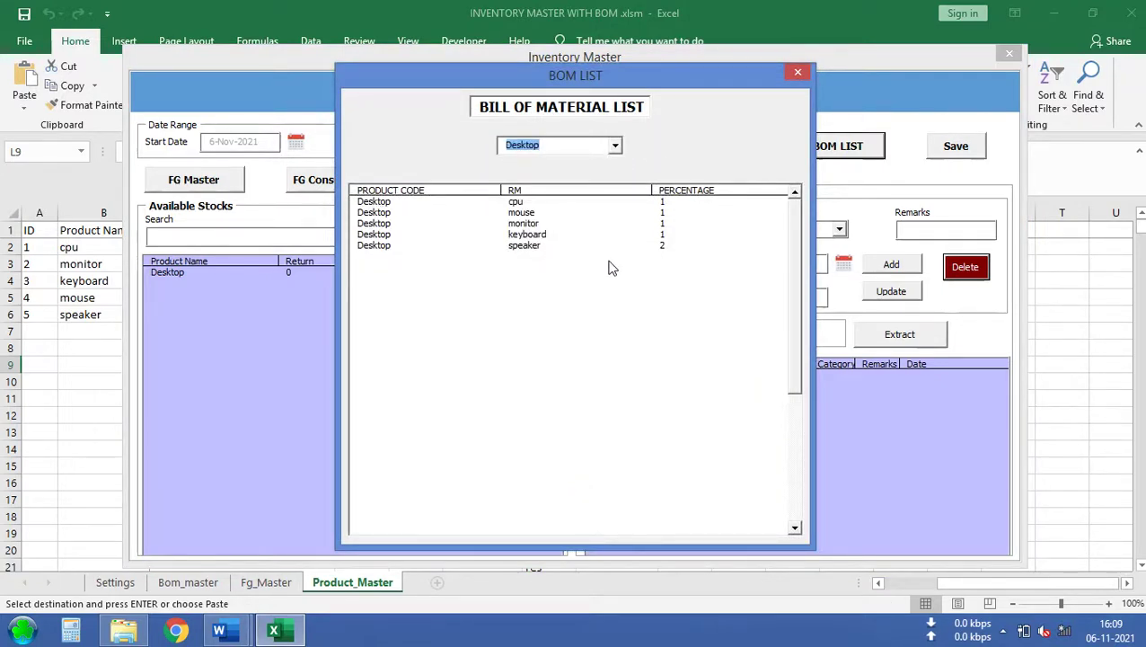
pyautogui.click(796, 74)
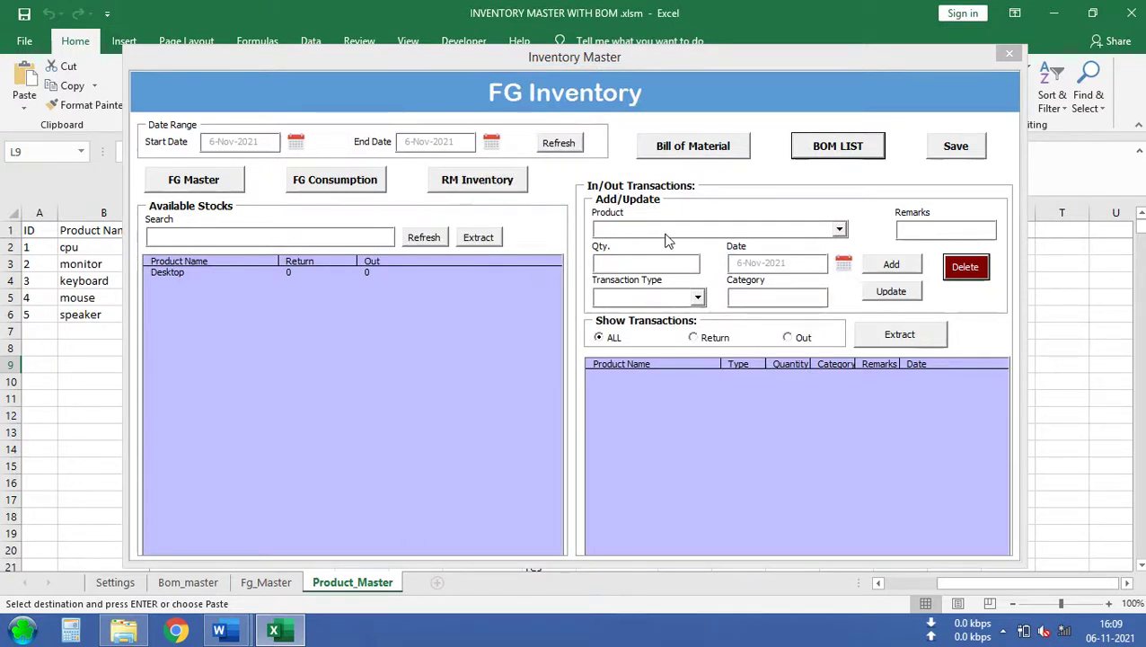
pyautogui.click(666, 232)
# Add a Desktop Out transaction of quantity 92 dated 18 November 2021
pyautogui.click(657, 258)
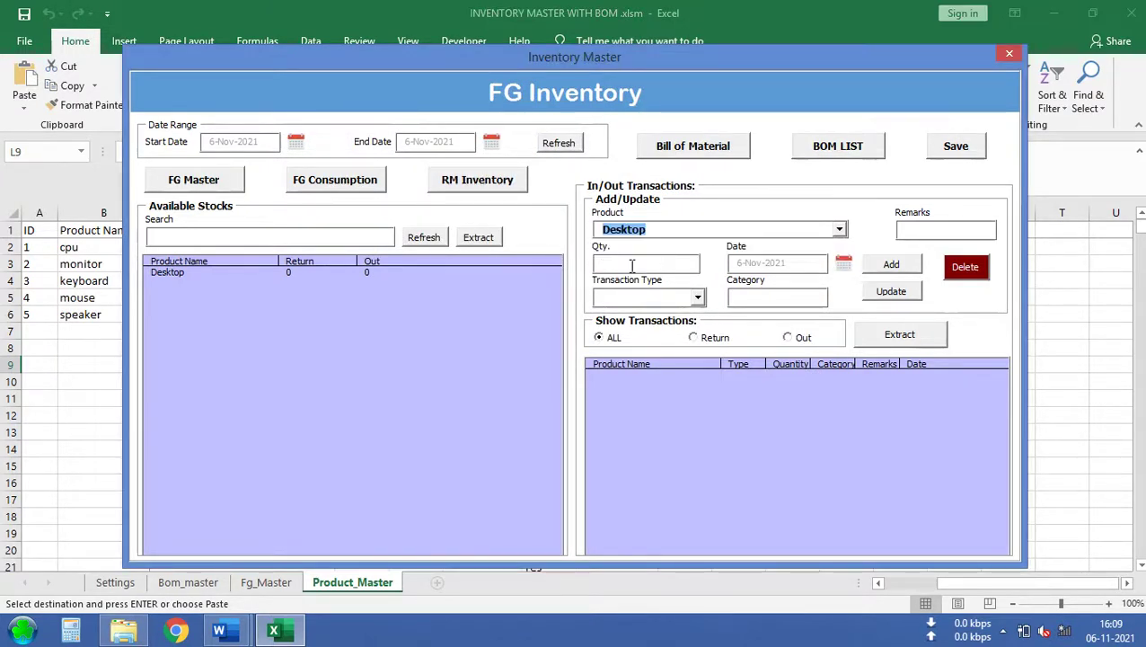
pyautogui.click(631, 266)
pyautogui.write('92')
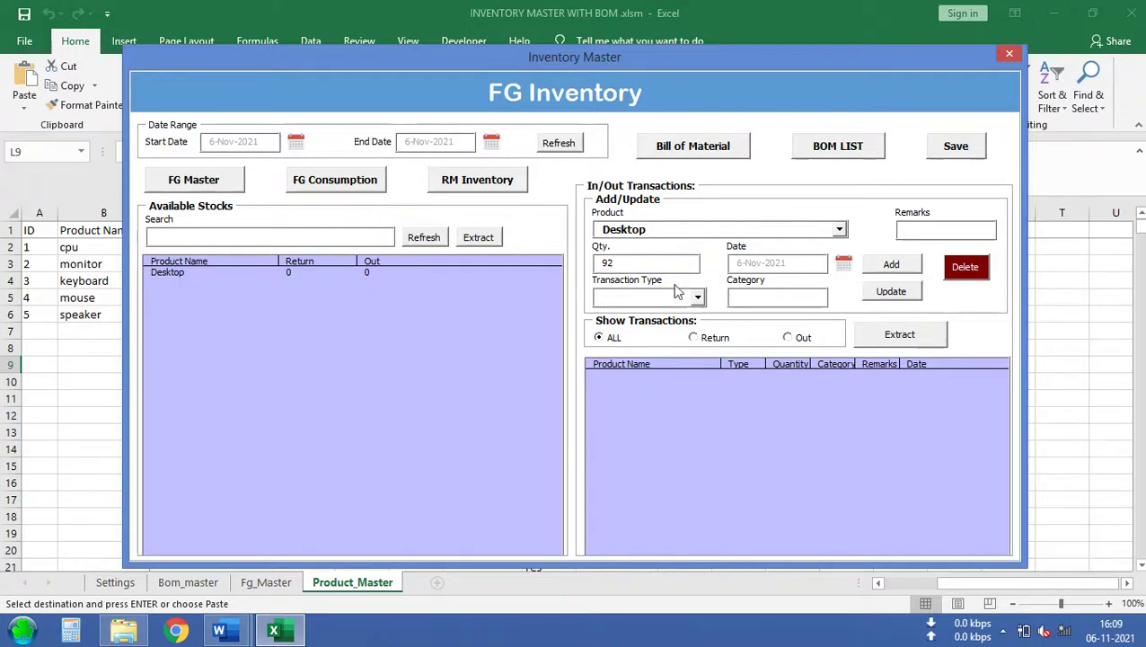
pyautogui.click(698, 297)
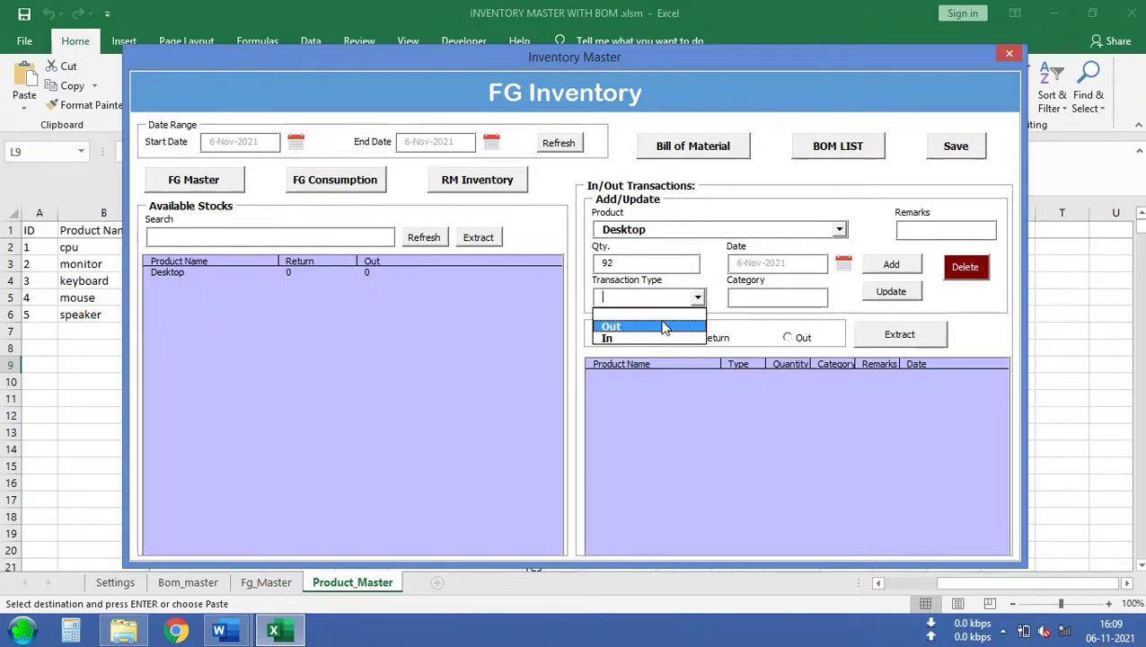
pyautogui.click(664, 328)
pyautogui.click(845, 264)
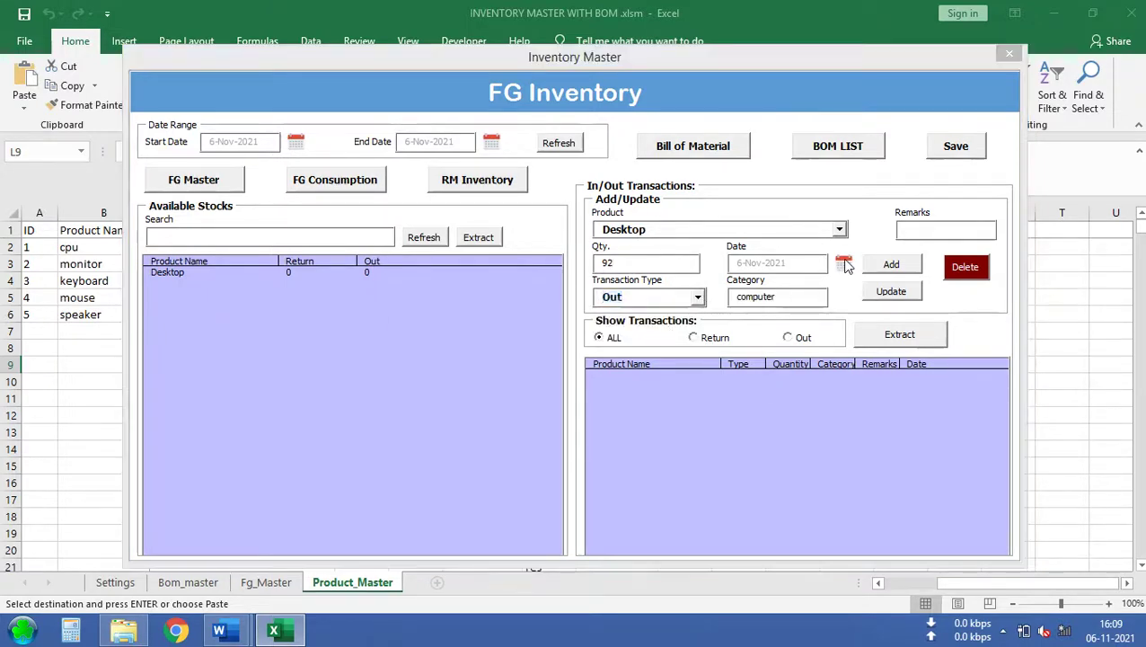
pyautogui.click(629, 351)
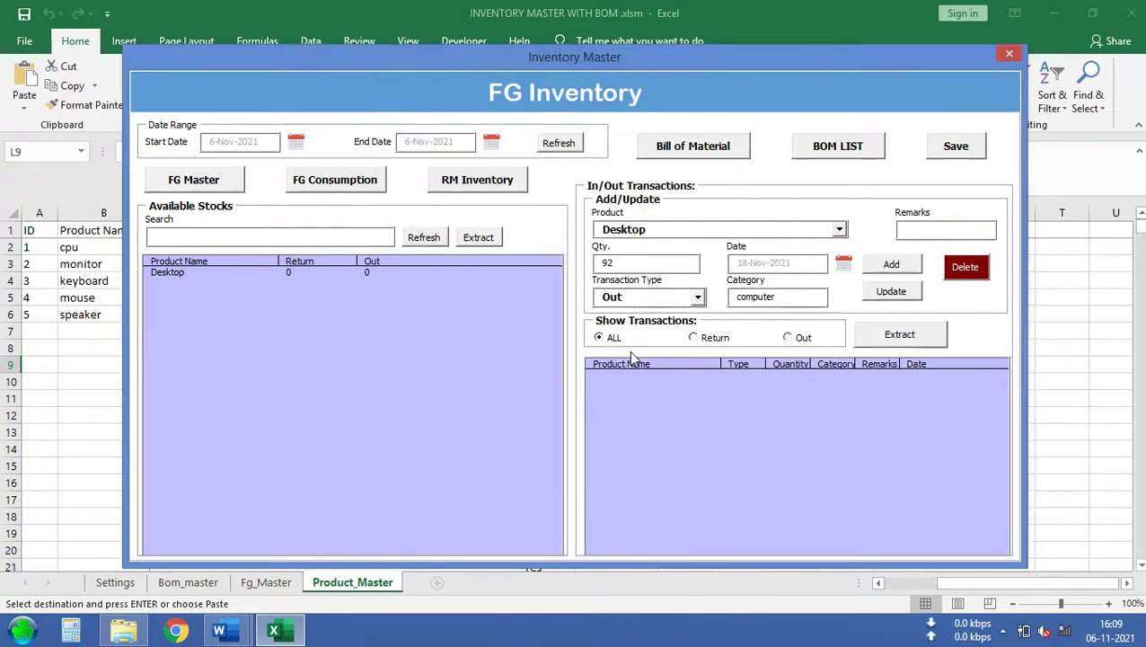
pyautogui.click(892, 268)
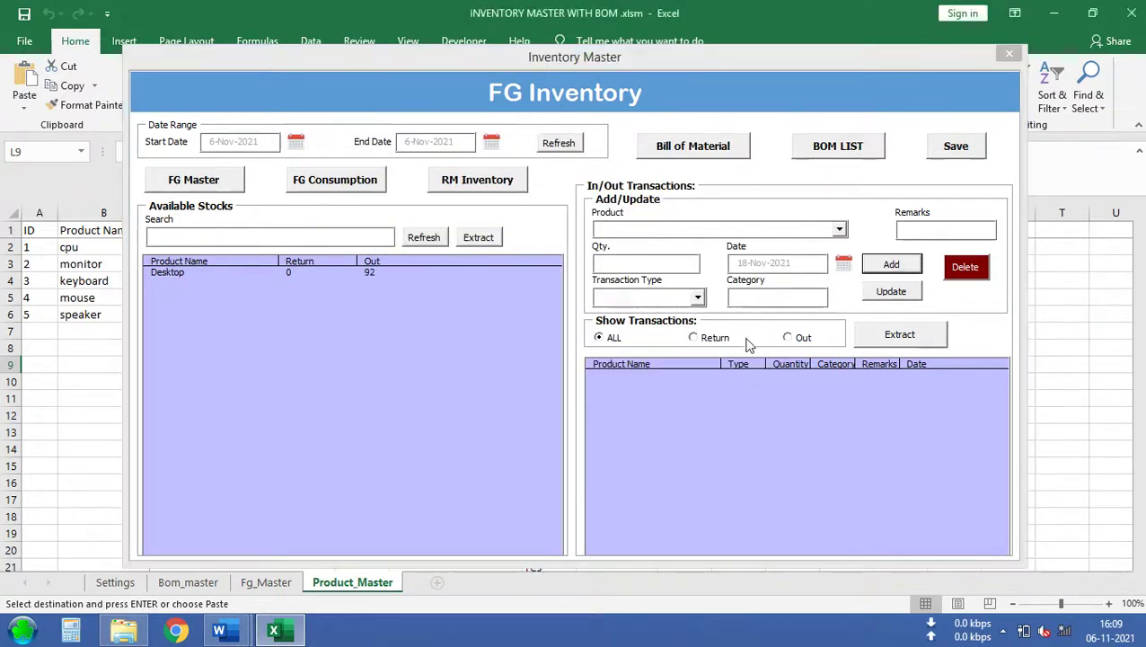
pyautogui.click(635, 377)
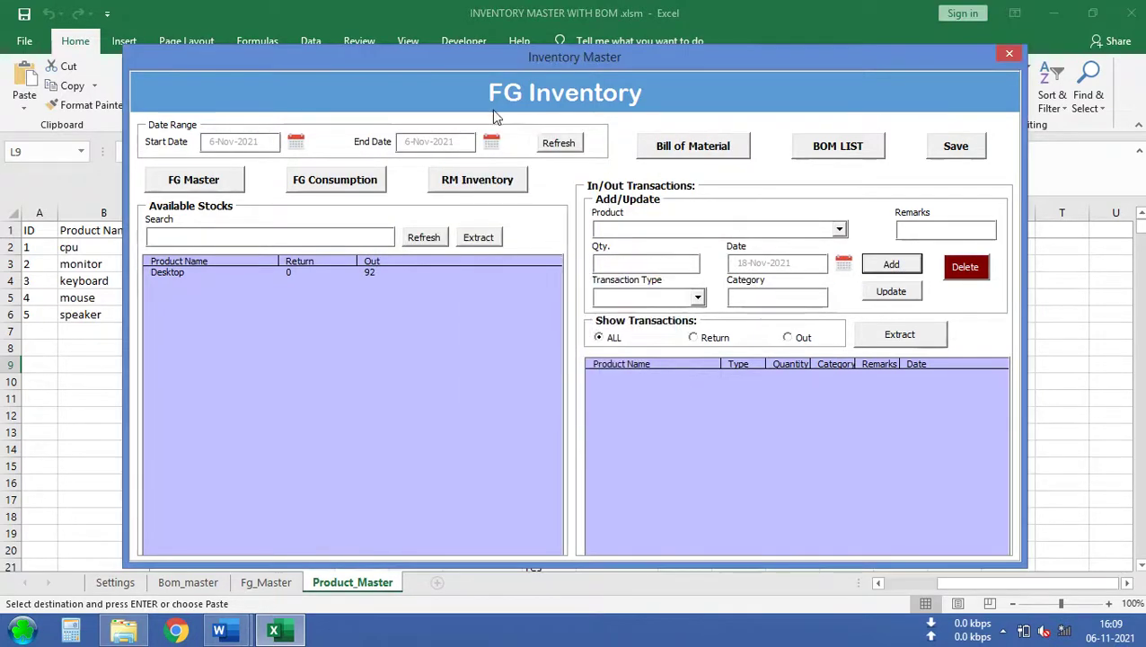
# Extend the report end date to 18-Nov-2021 and refresh the transaction list
pyautogui.click(491, 142)
pyautogui.click(634, 362)
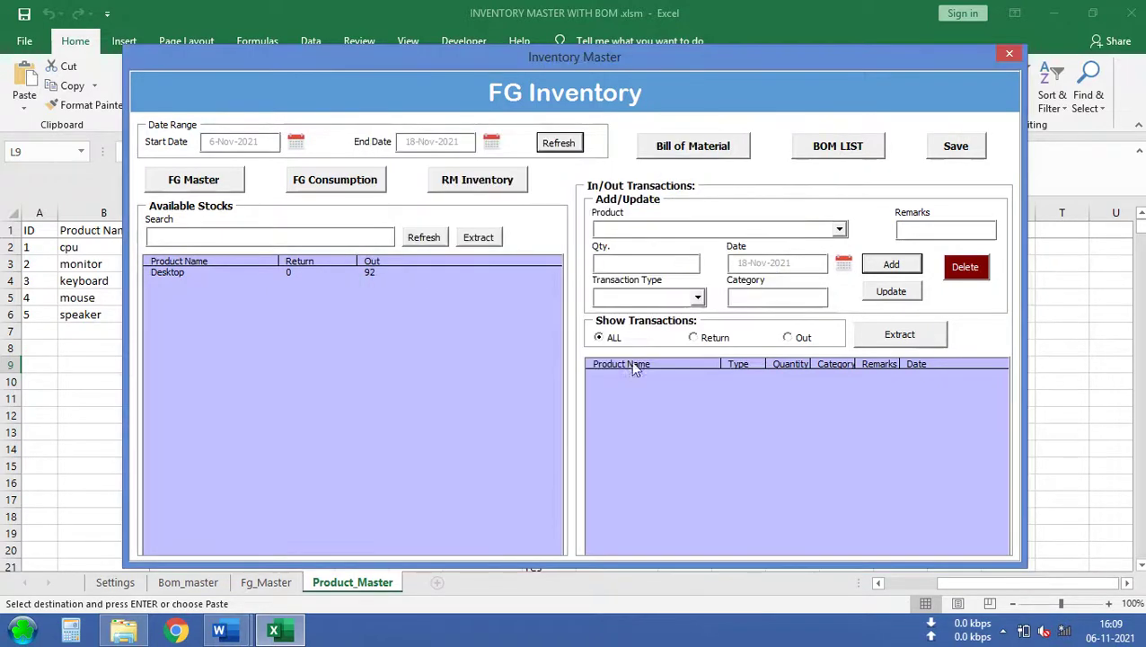
pyautogui.click(559, 146)
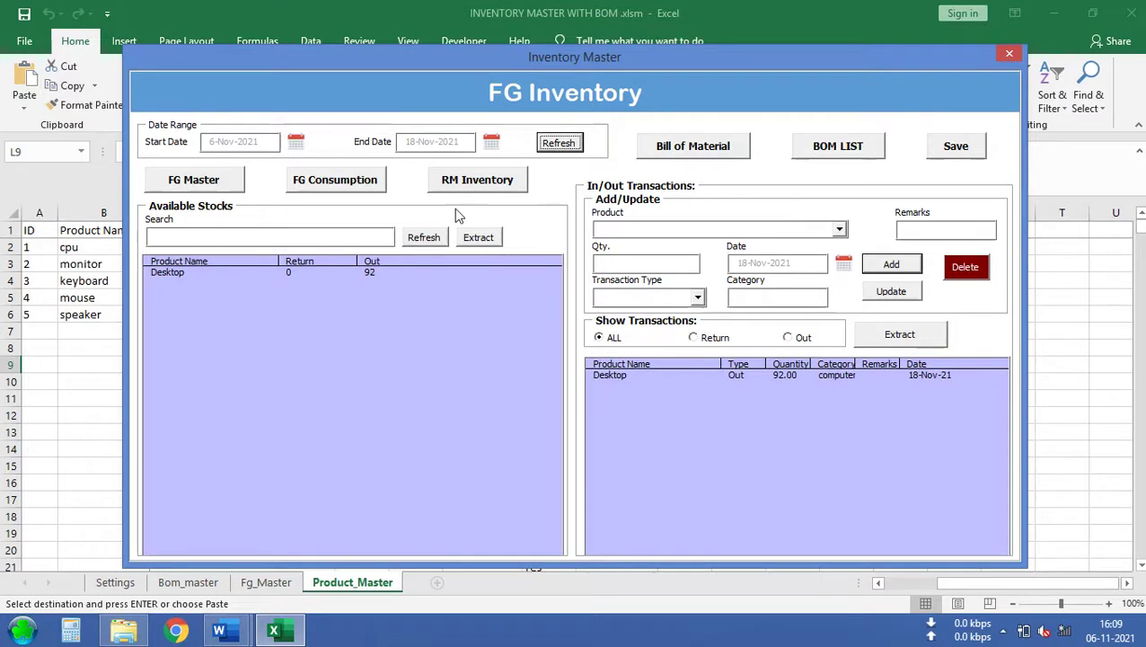
# Refresh raw-material stocks, review the reorder list, and return to the finished-goods inventory
pyautogui.click(458, 179)
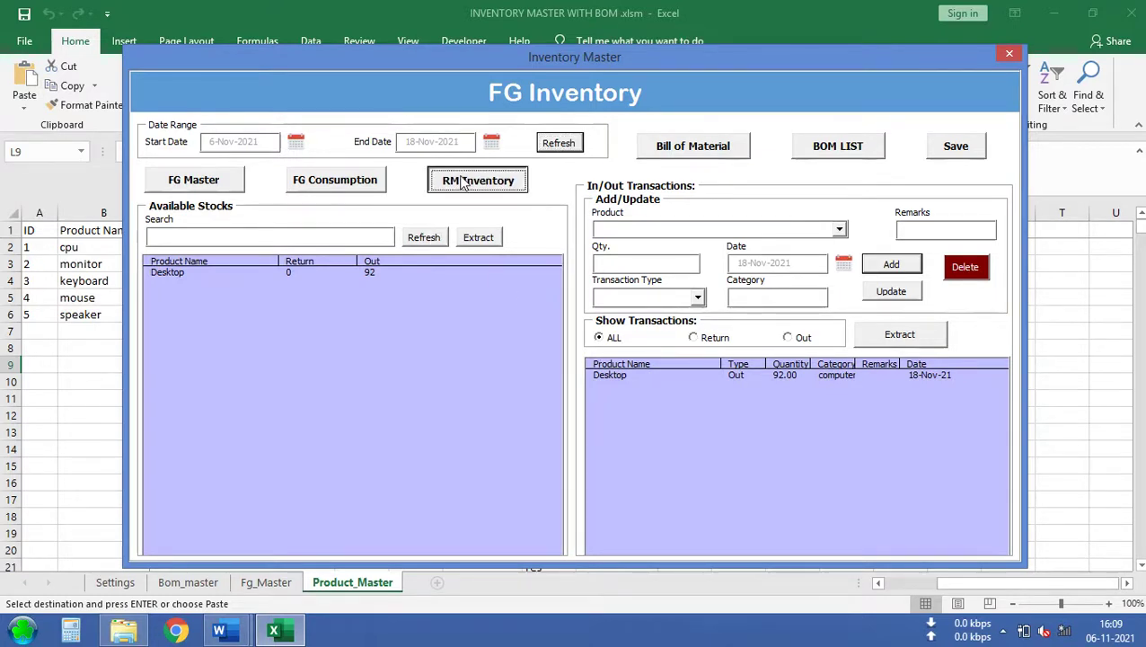
pyautogui.click(435, 265)
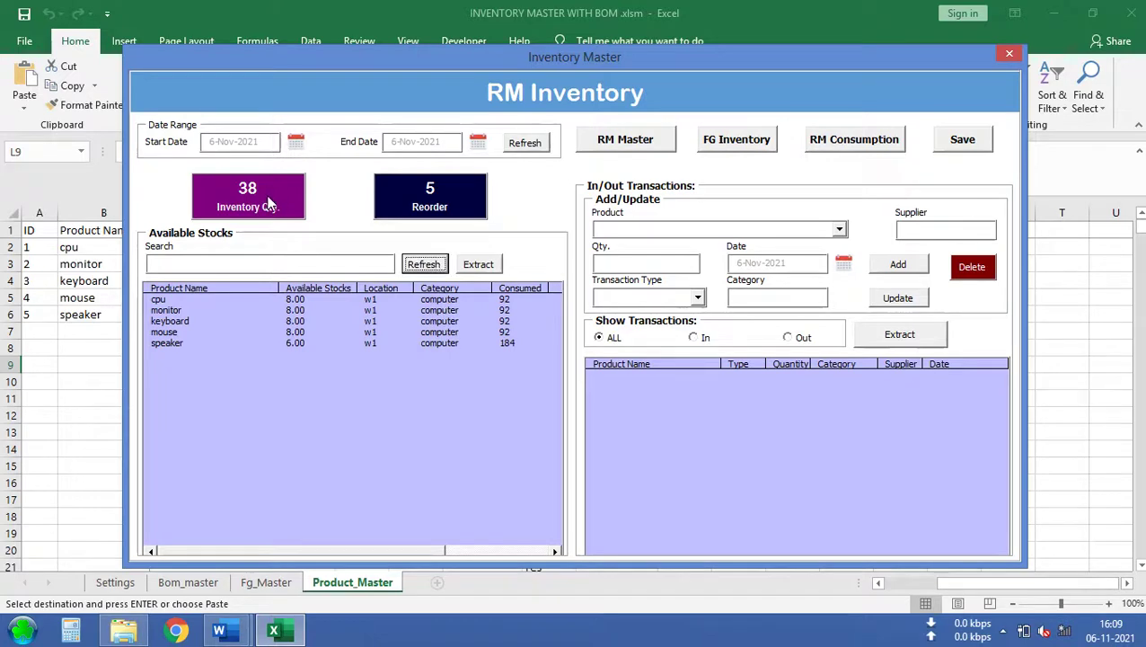
pyautogui.click(419, 205)
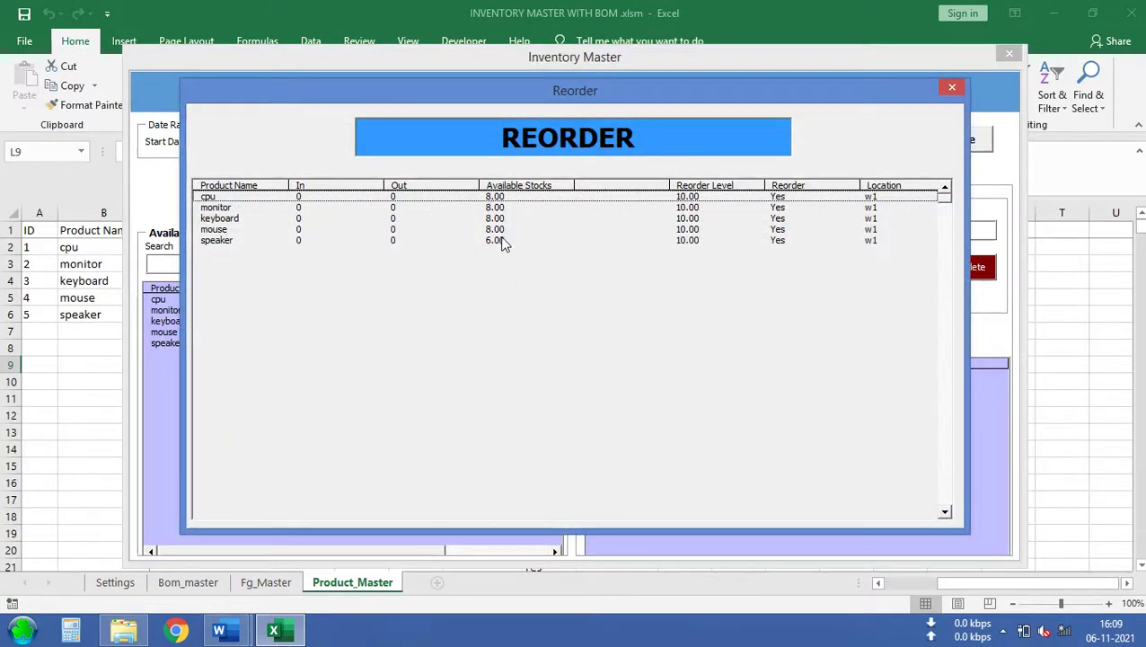
pyautogui.click(949, 89)
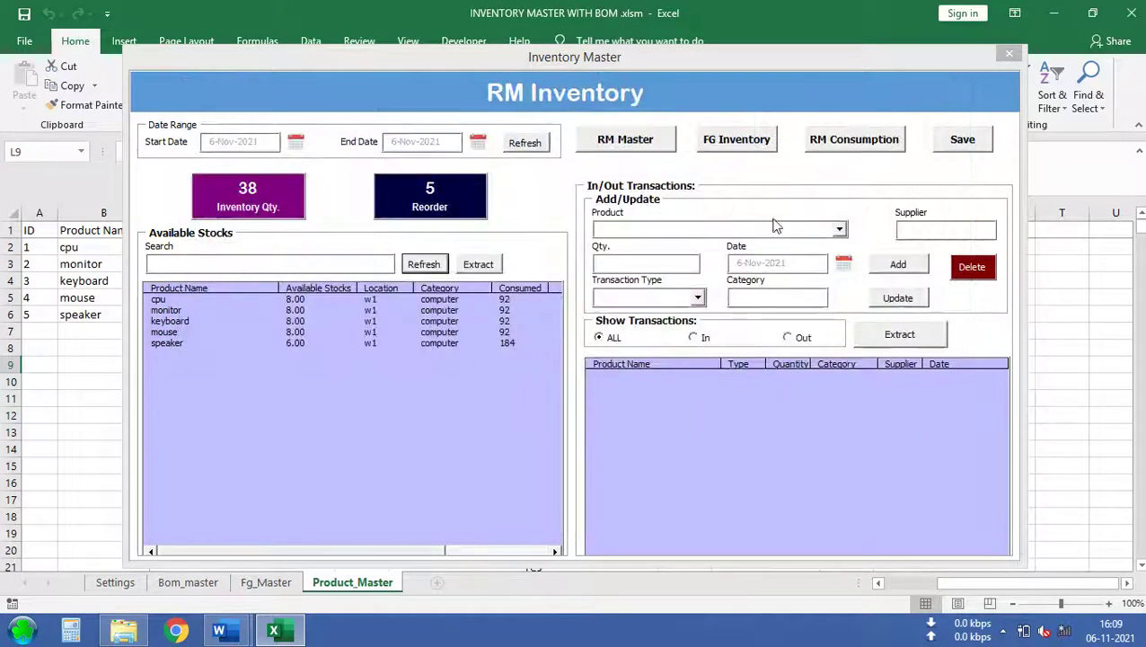
pyautogui.click(716, 140)
# List finished-good consumption from 1-Nov-2021 to 18-Nov-2021
pyautogui.click(344, 182)
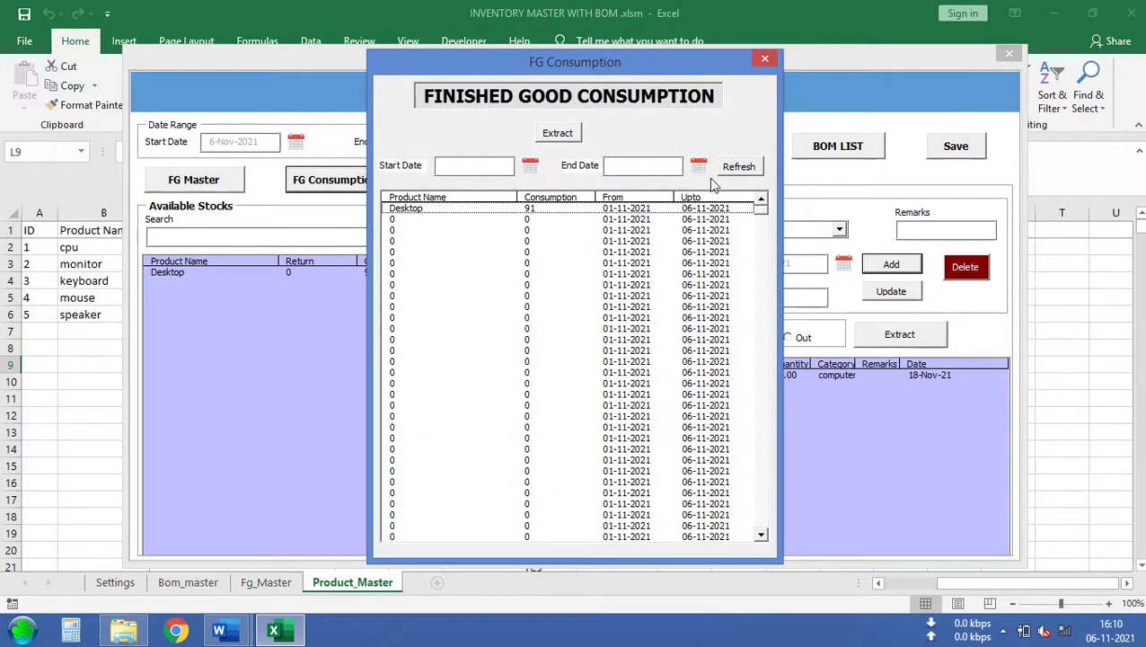
pyautogui.click(530, 165)
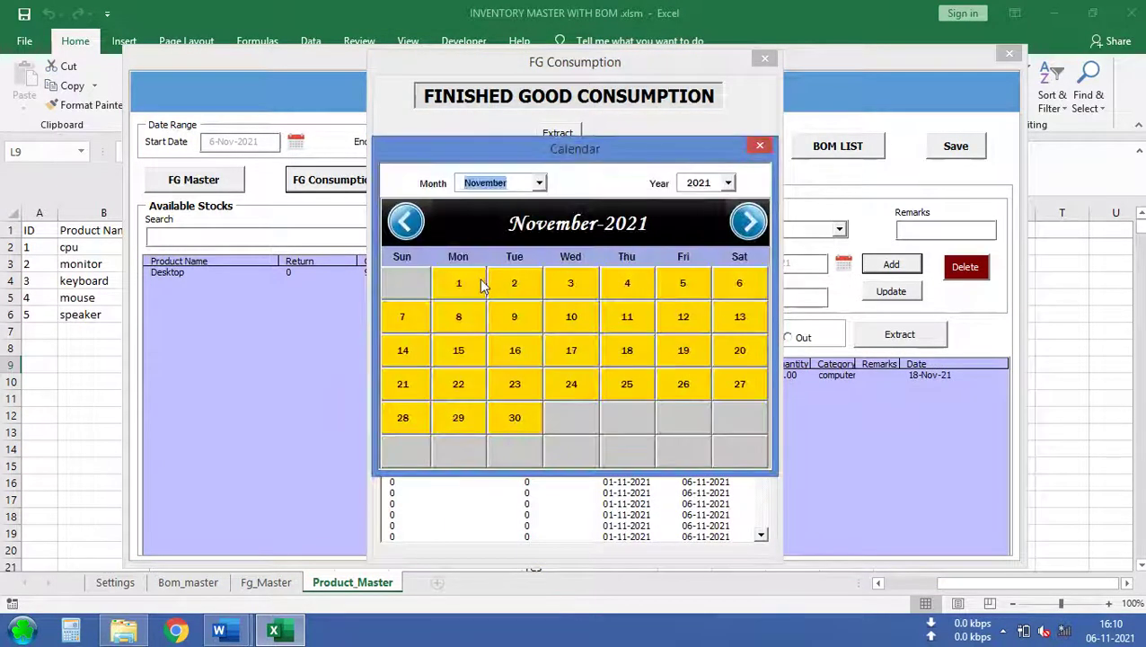
pyautogui.click(481, 283)
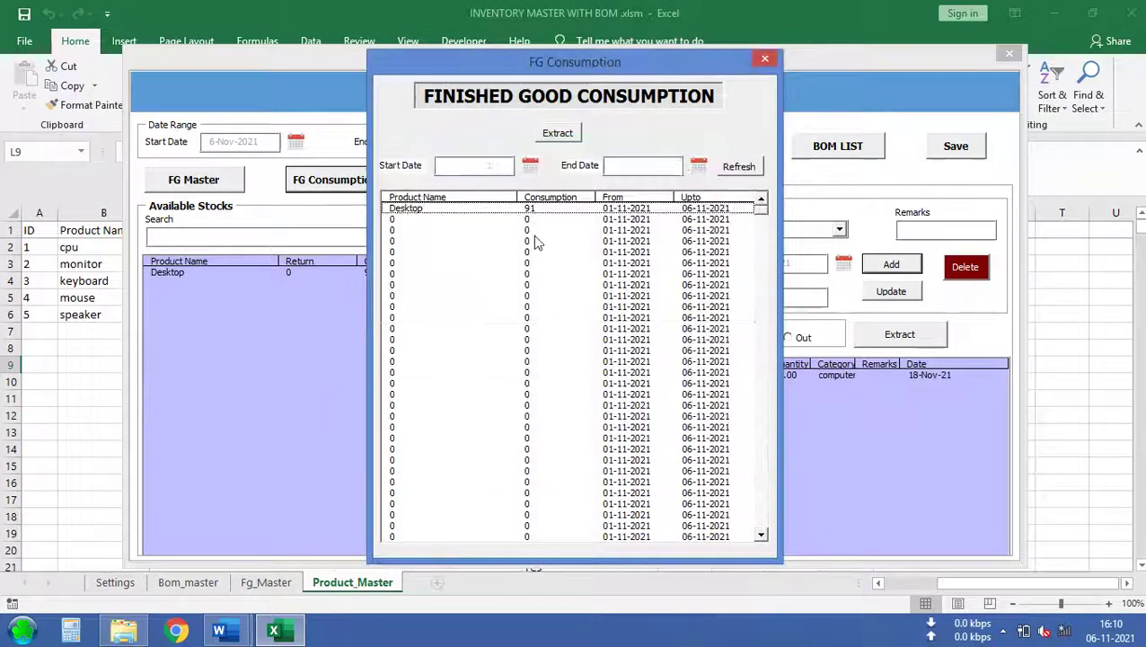
pyautogui.click(699, 166)
pyautogui.click(629, 351)
pyautogui.click(734, 171)
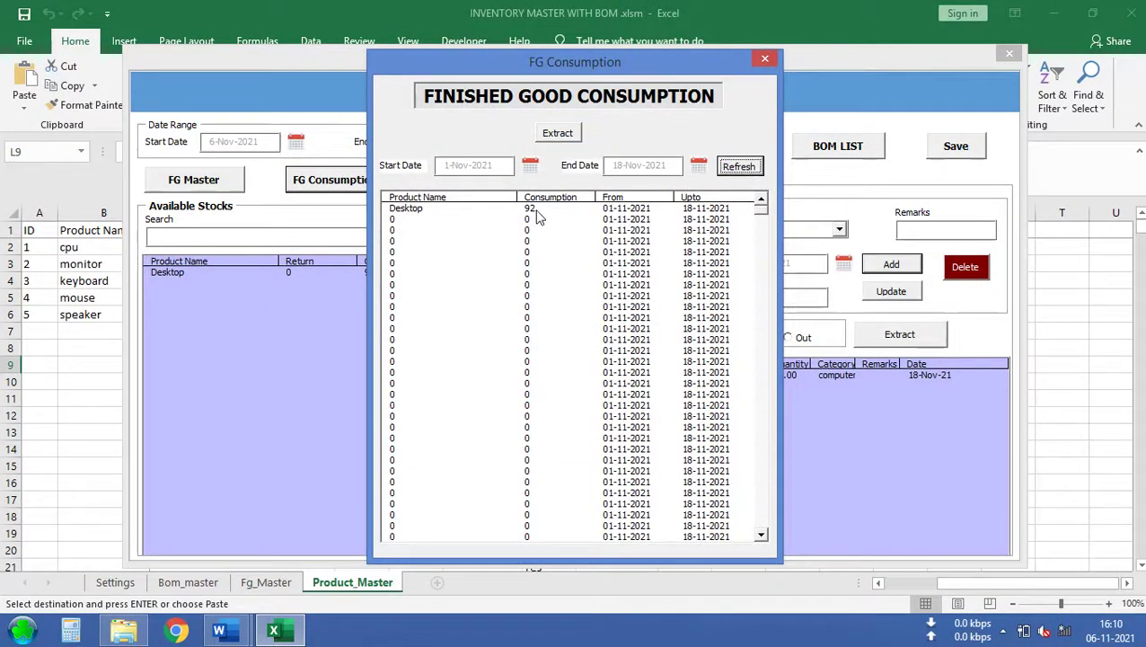
# Extract the list to a new workbook, autofit columns C and D, then discard it unsaved
pyautogui.click(559, 132)
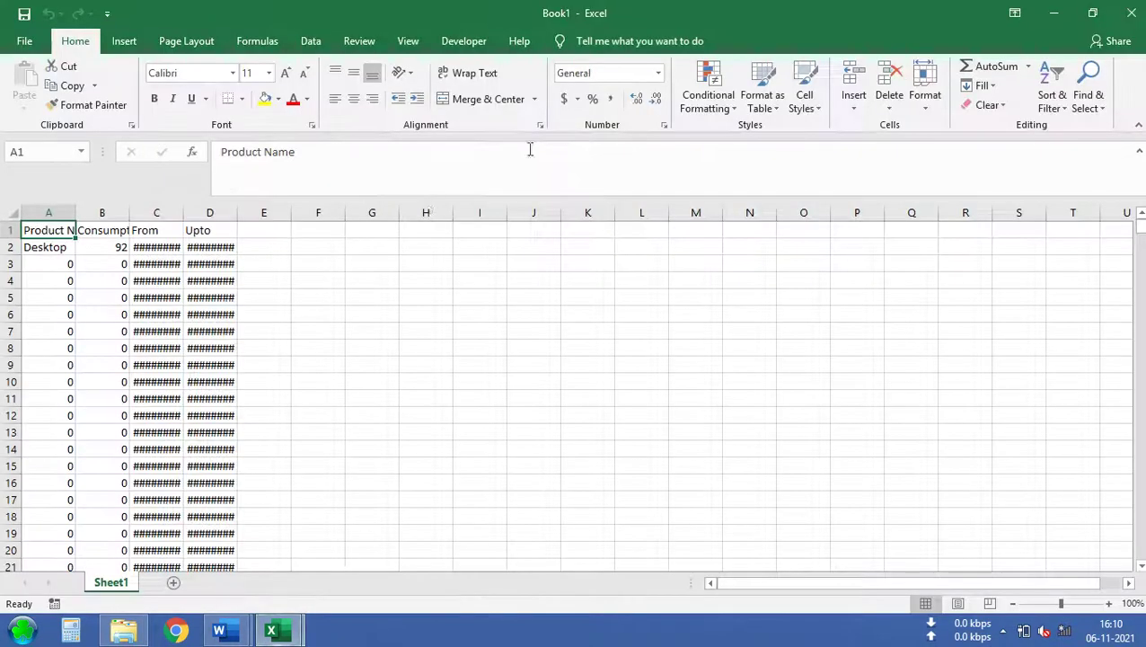
pyautogui.doubleClick(184, 212)
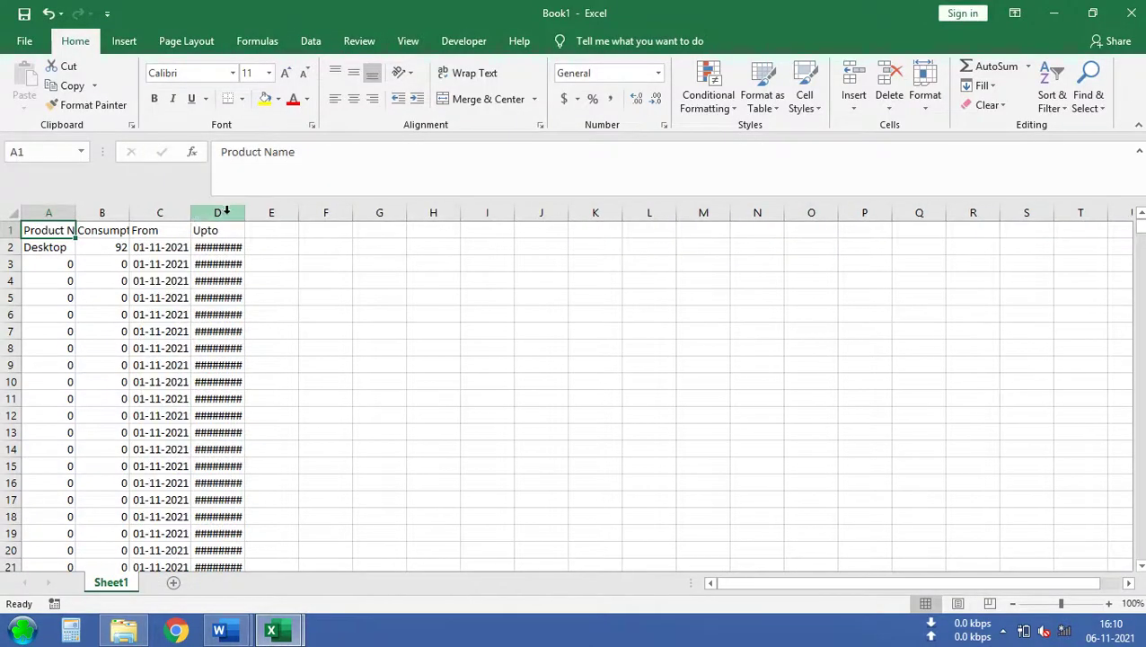
pyautogui.doubleClick(244, 212)
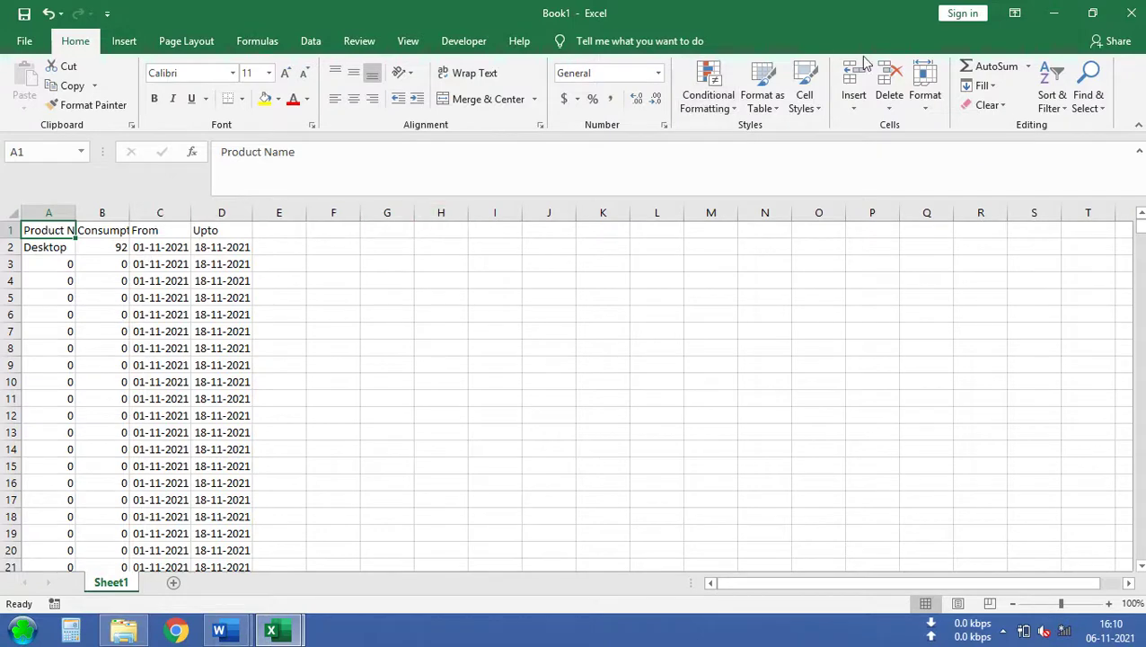
pyautogui.click(1131, 13)
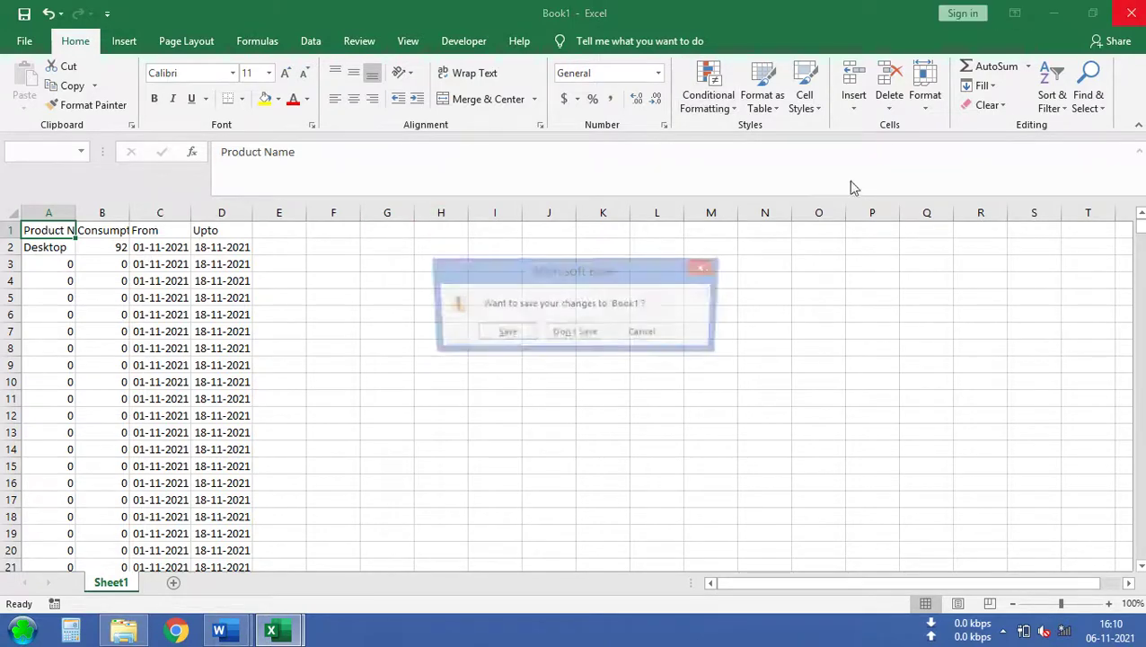
pyautogui.click(559, 334)
# List raw-material consumption from 1-Nov-2021 to 18-Nov-2021
pyautogui.click(765, 59)
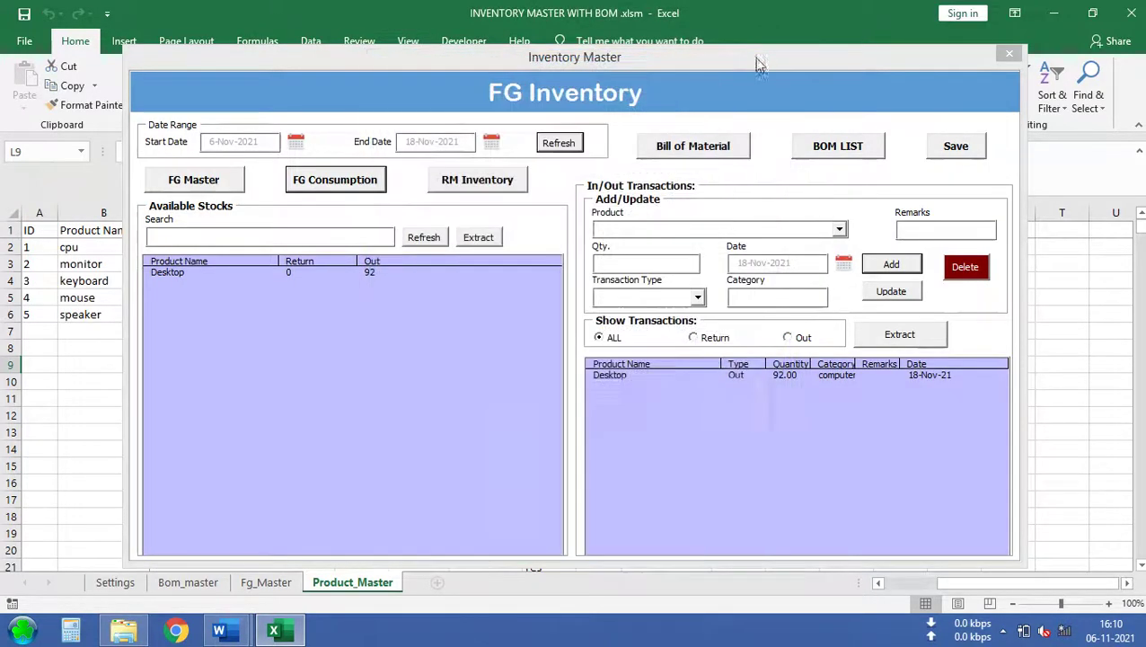
pyautogui.click(479, 184)
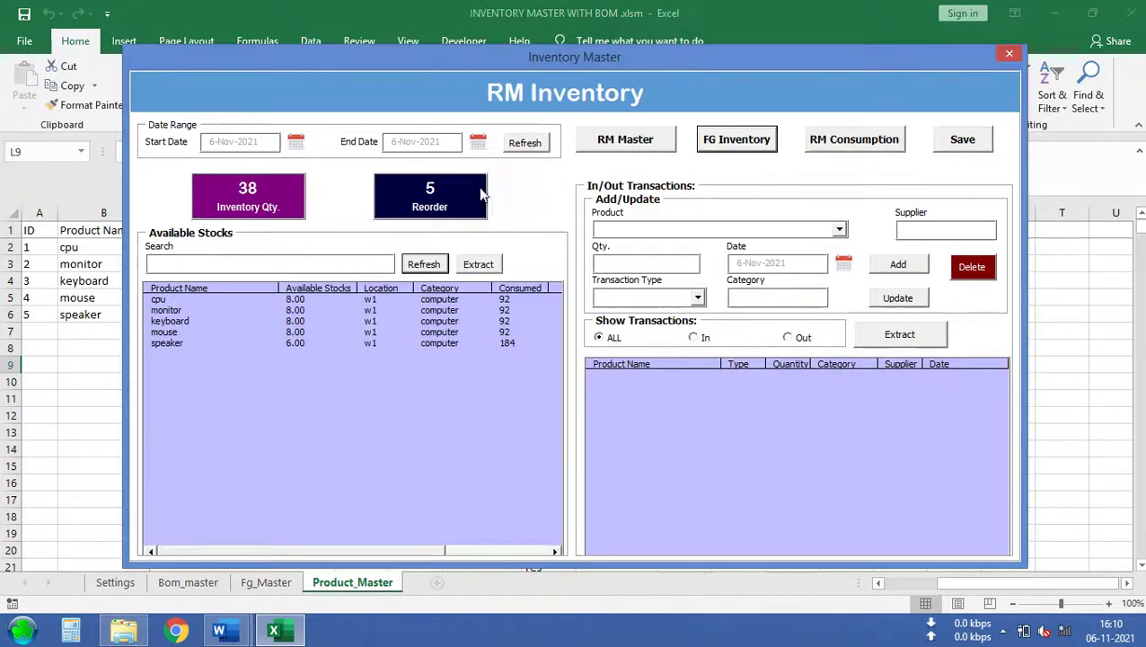
pyautogui.click(822, 141)
pyautogui.click(530, 166)
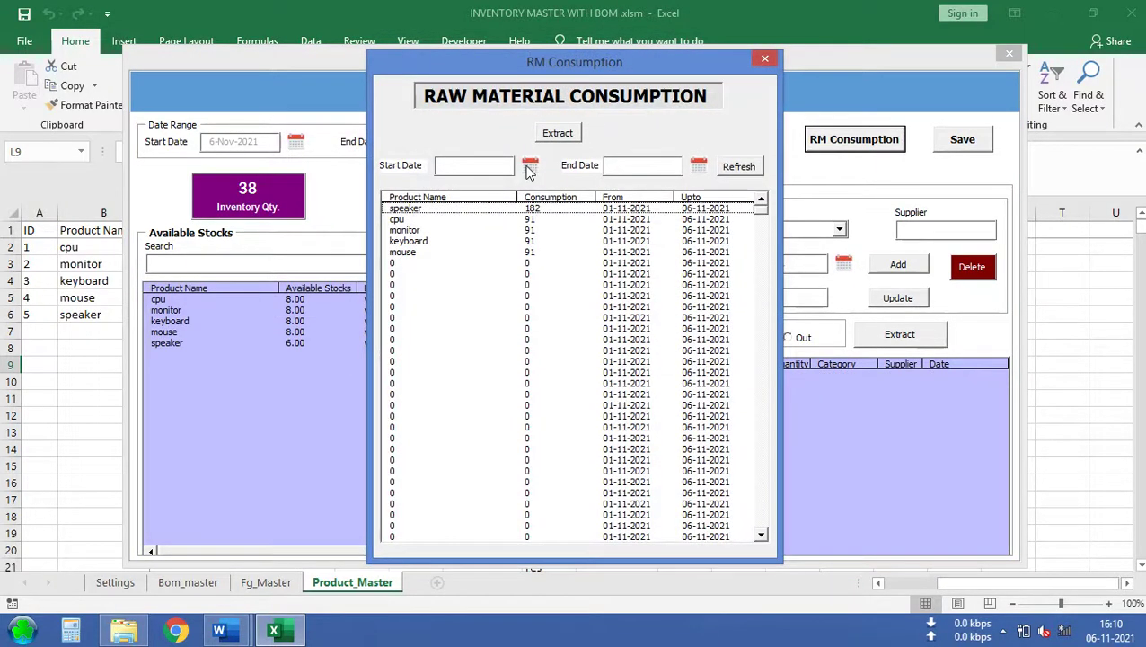
pyautogui.click(476, 286)
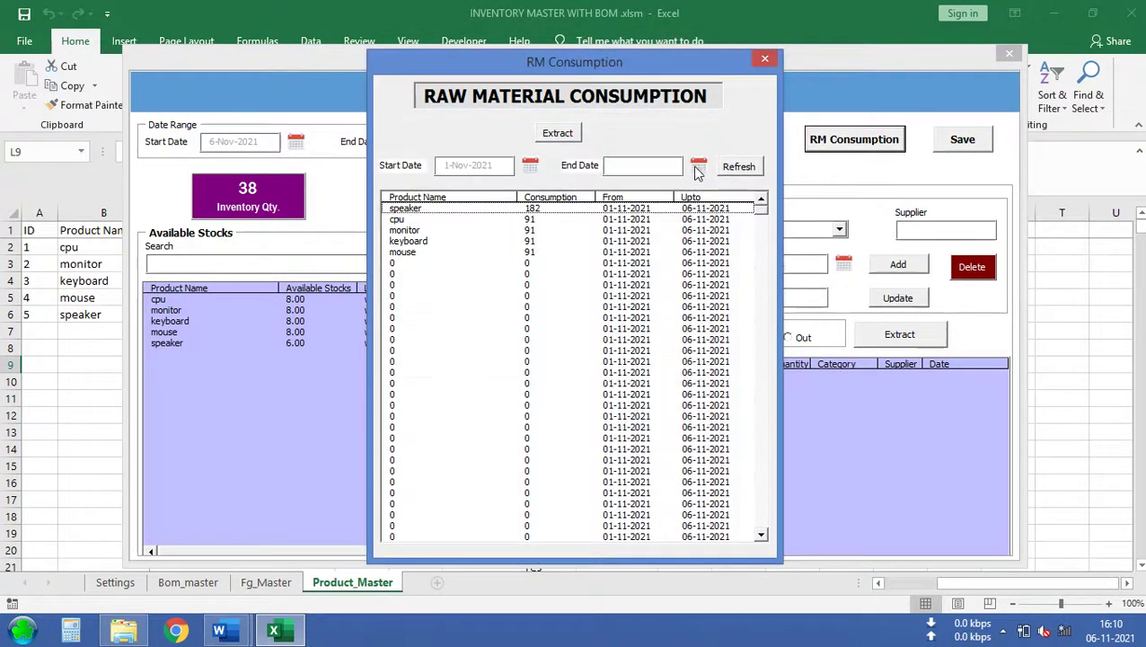
pyautogui.click(681, 167)
pyautogui.click(627, 363)
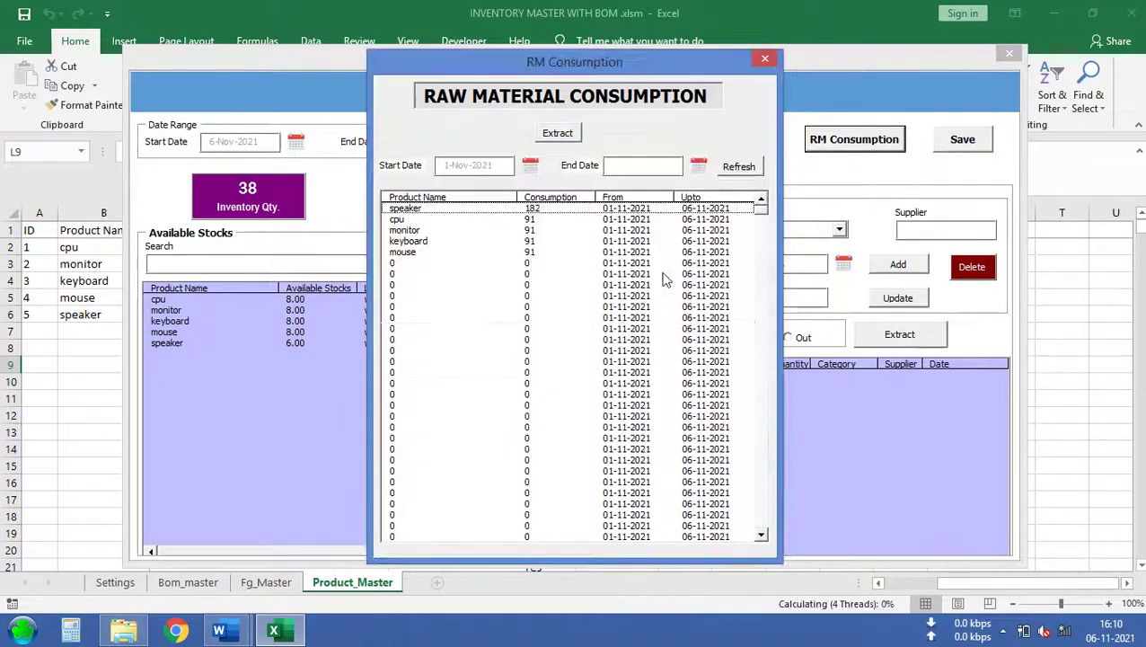
pyautogui.click(738, 165)
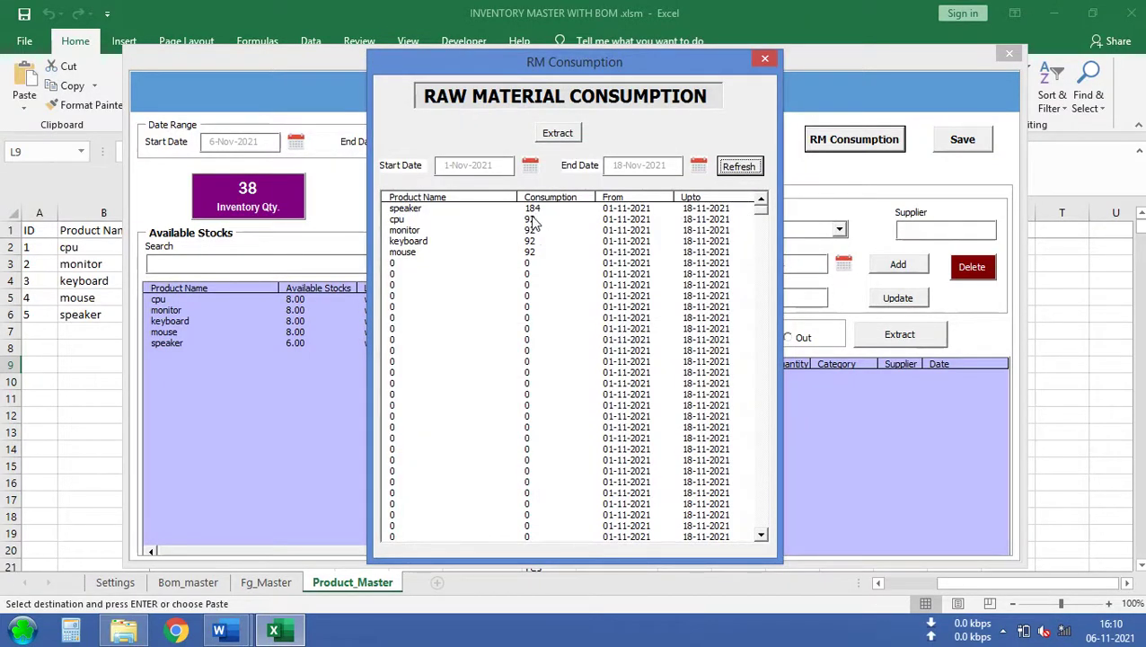
# Extract it to a new workbook, autofit columns C and D, then discard it unsaved
pyautogui.click(557, 133)
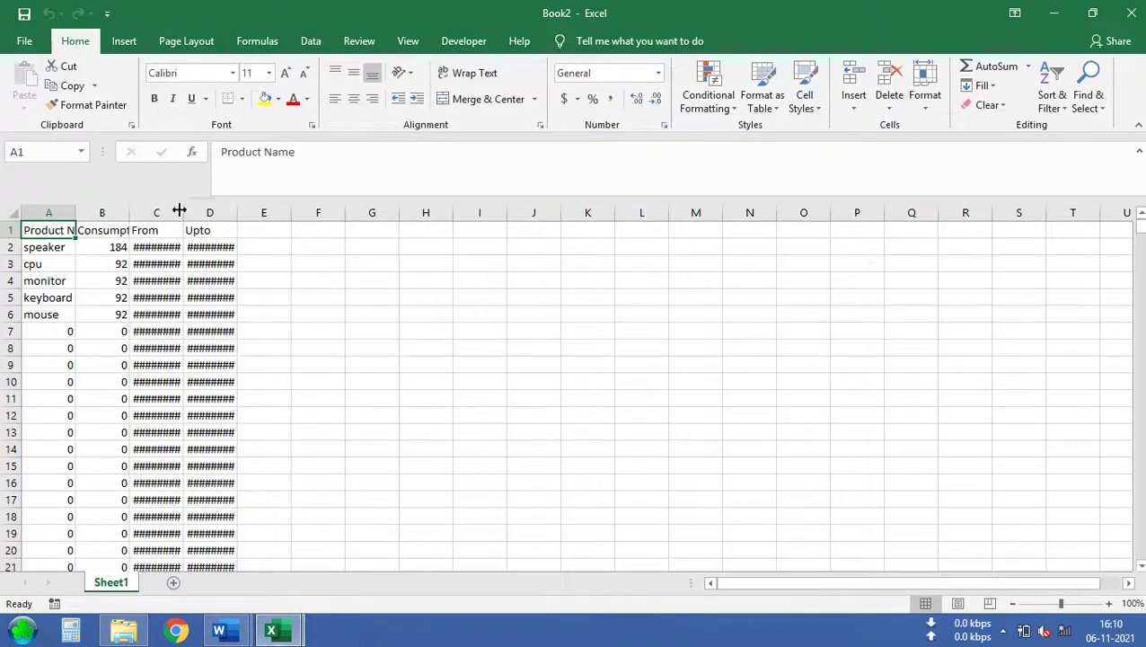
pyautogui.doubleClick(183, 211)
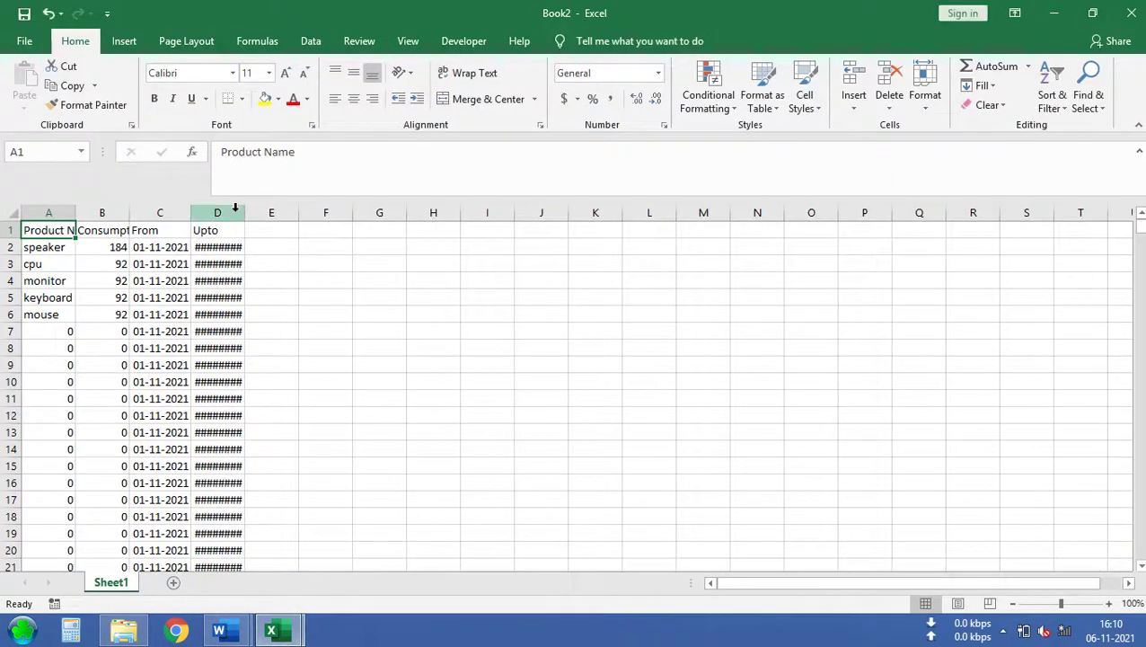
pyautogui.doubleClick(245, 211)
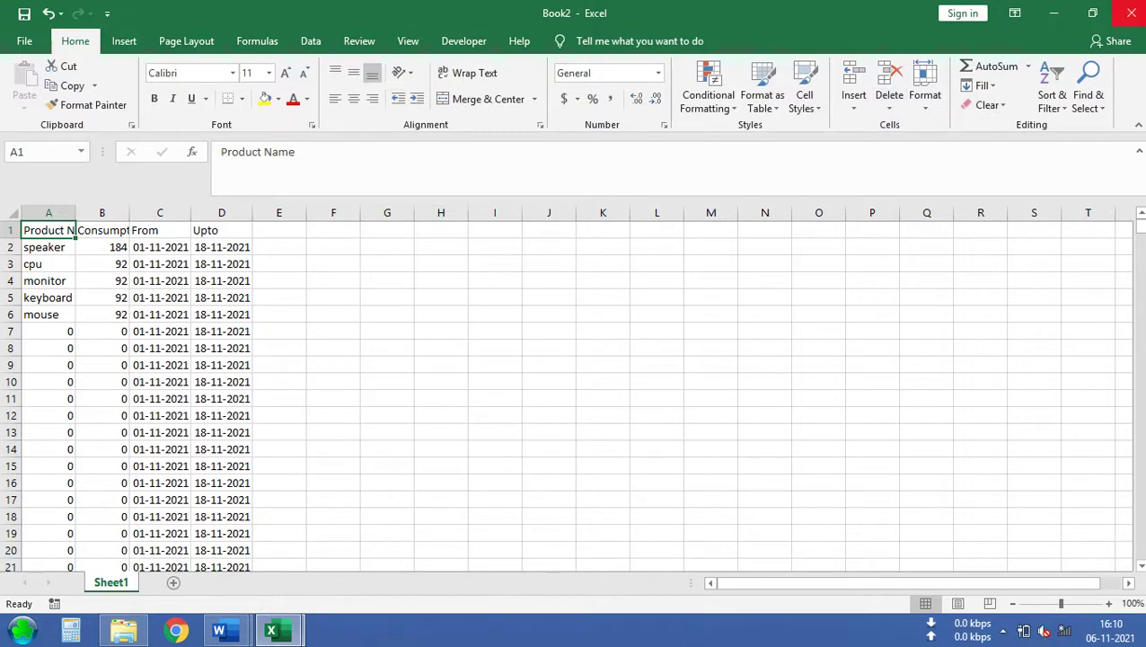
pyautogui.click(1131, 13)
pyautogui.click(576, 332)
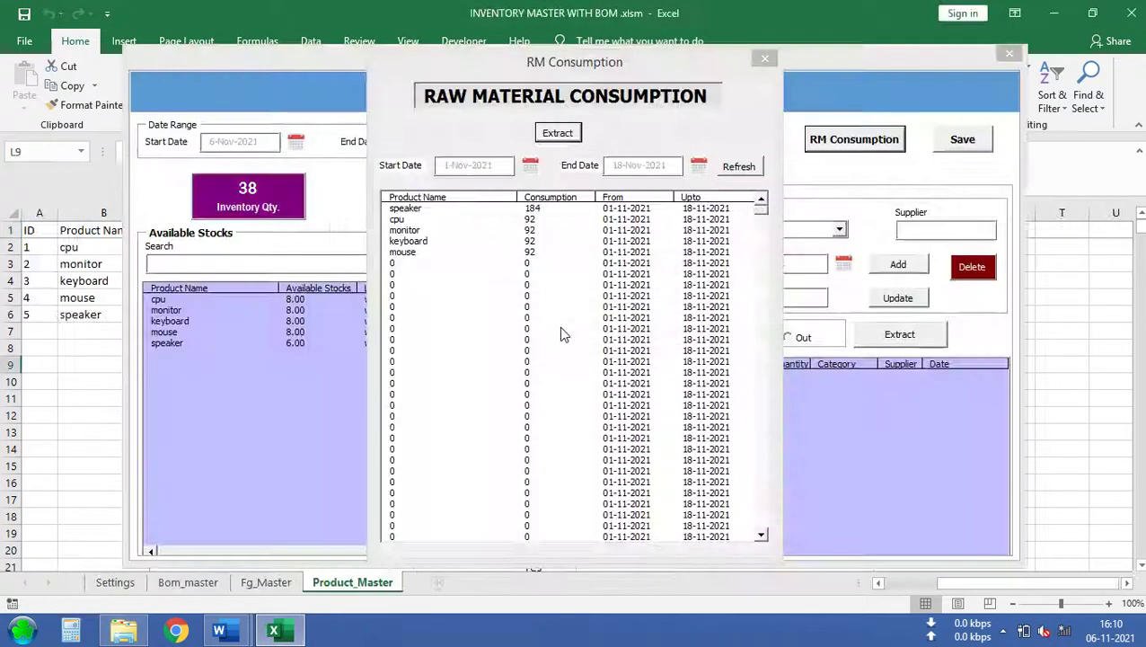
# Remove the Desktop Out 92 test transaction from FG Inventory and refresh the available stocks
pyautogui.click(765, 62)
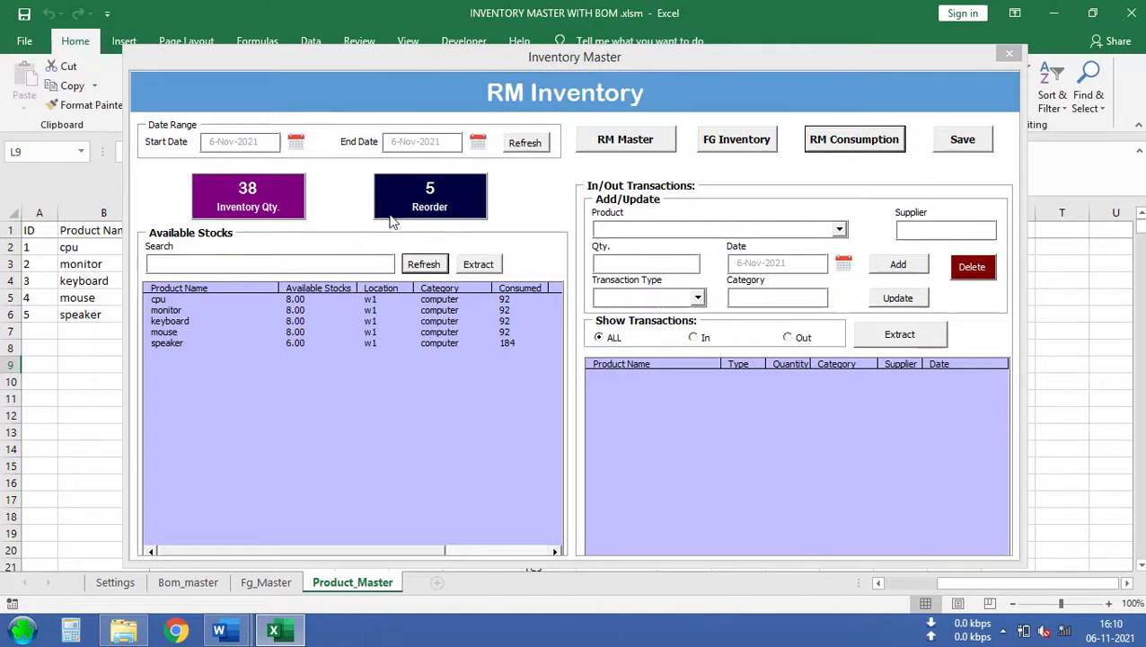
pyautogui.click(727, 146)
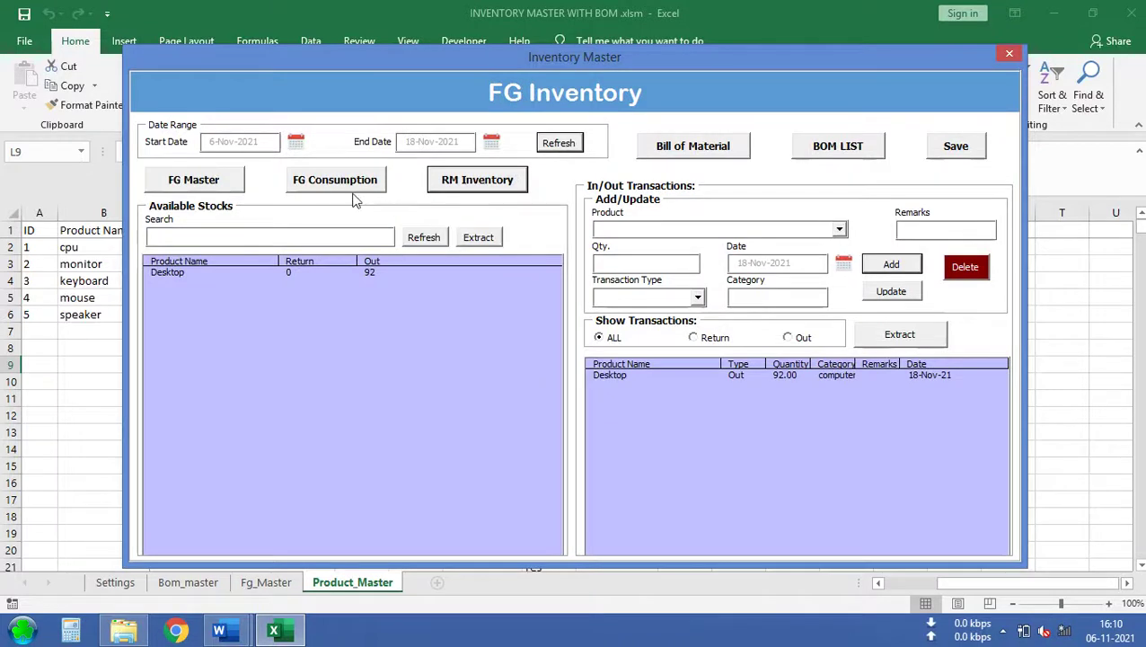
pyautogui.click(657, 377)
pyautogui.click(968, 273)
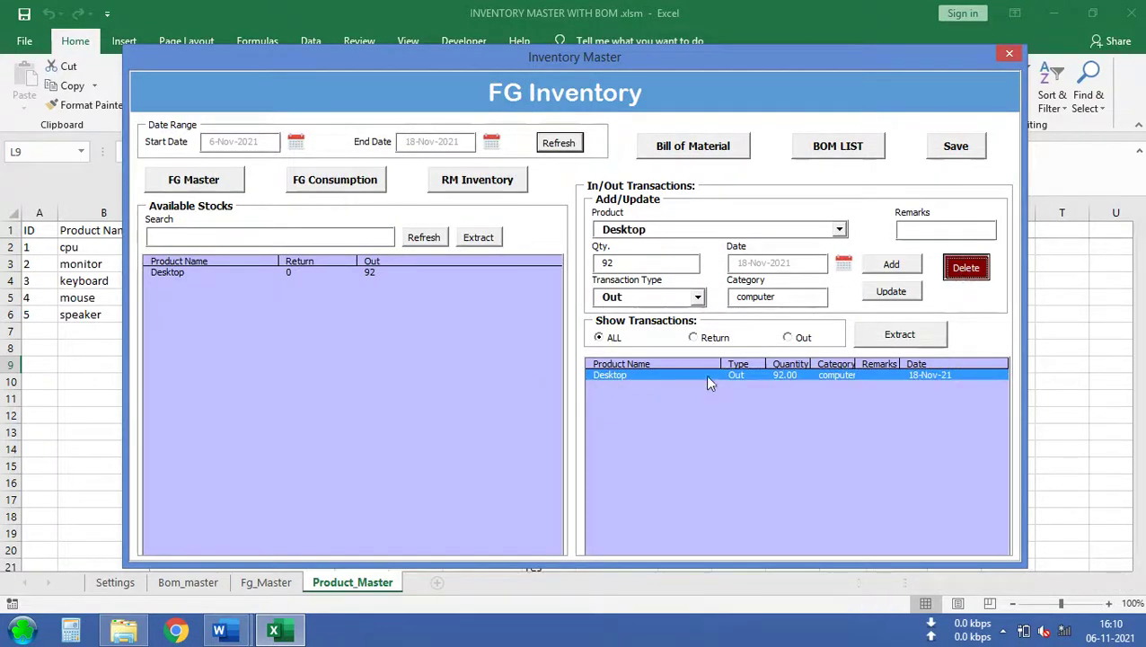
pyautogui.click(636, 379)
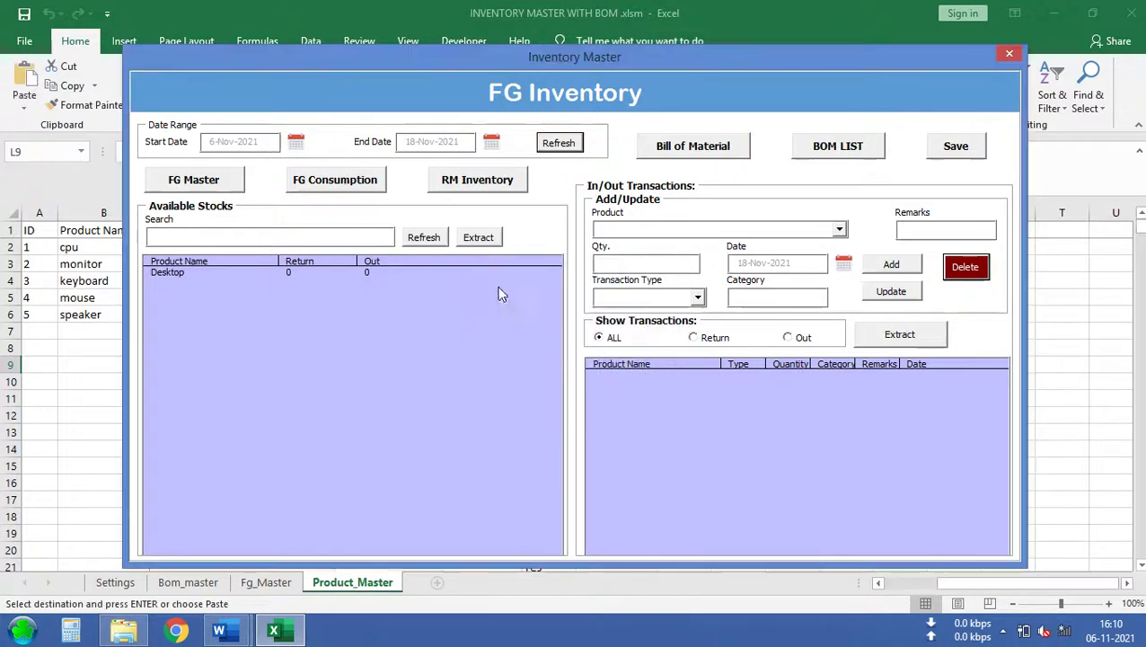
pyautogui.click(432, 239)
# Confirm nothing needs reordering, save the inventory data, and show the THANK YOU Word document
pyautogui.click(483, 182)
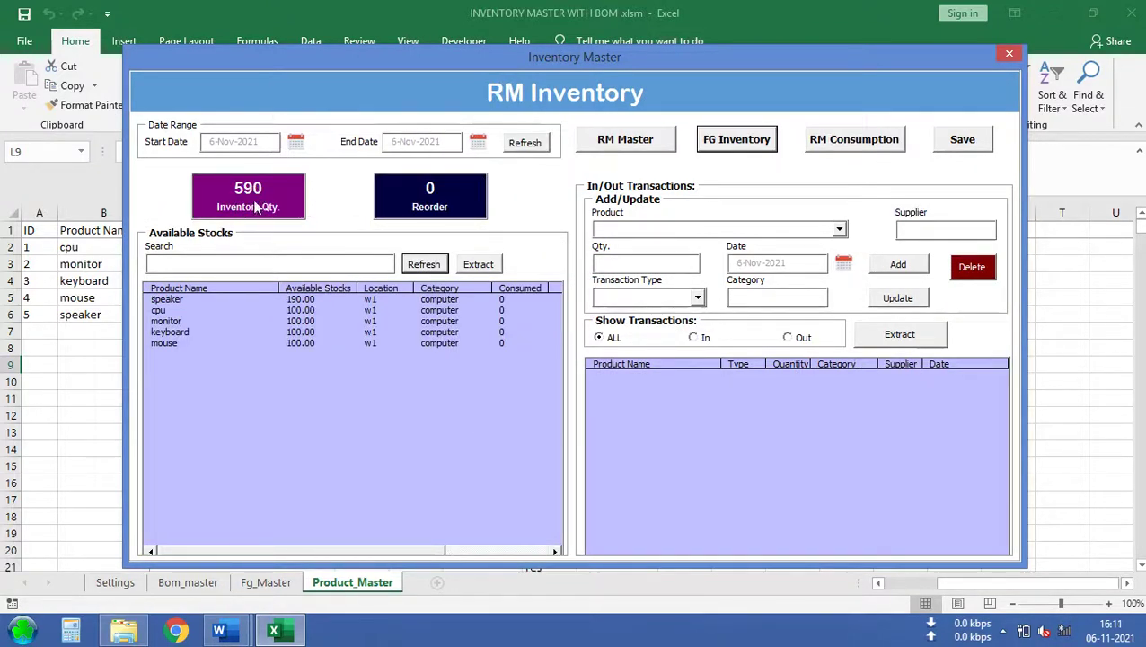
pyautogui.click(430, 202)
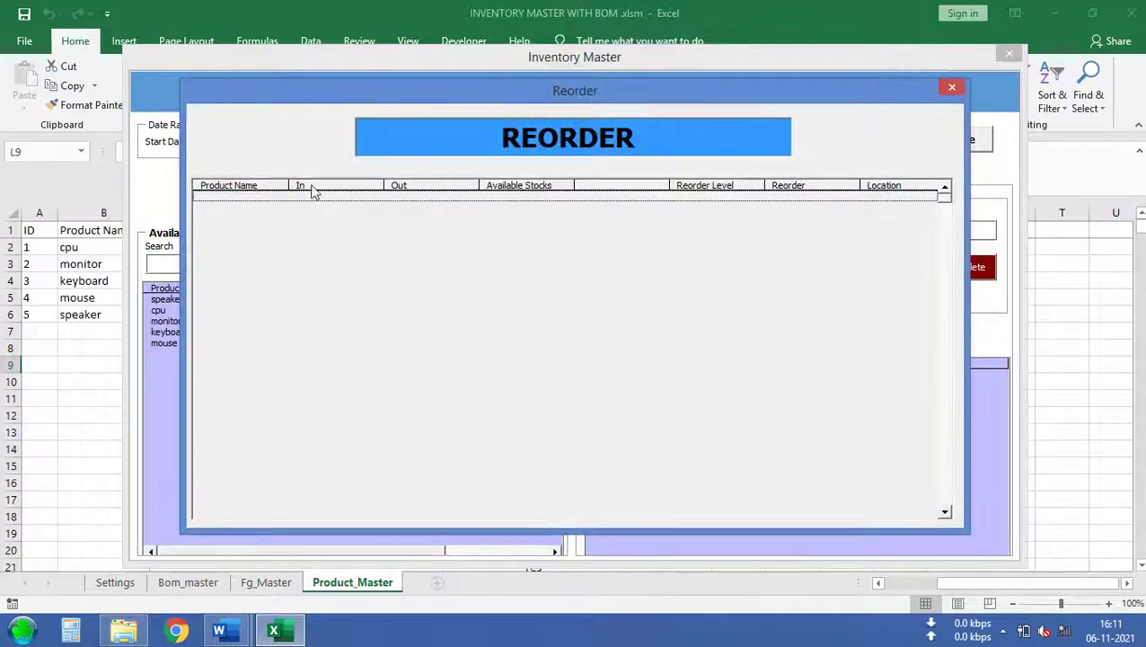
pyautogui.click(953, 85)
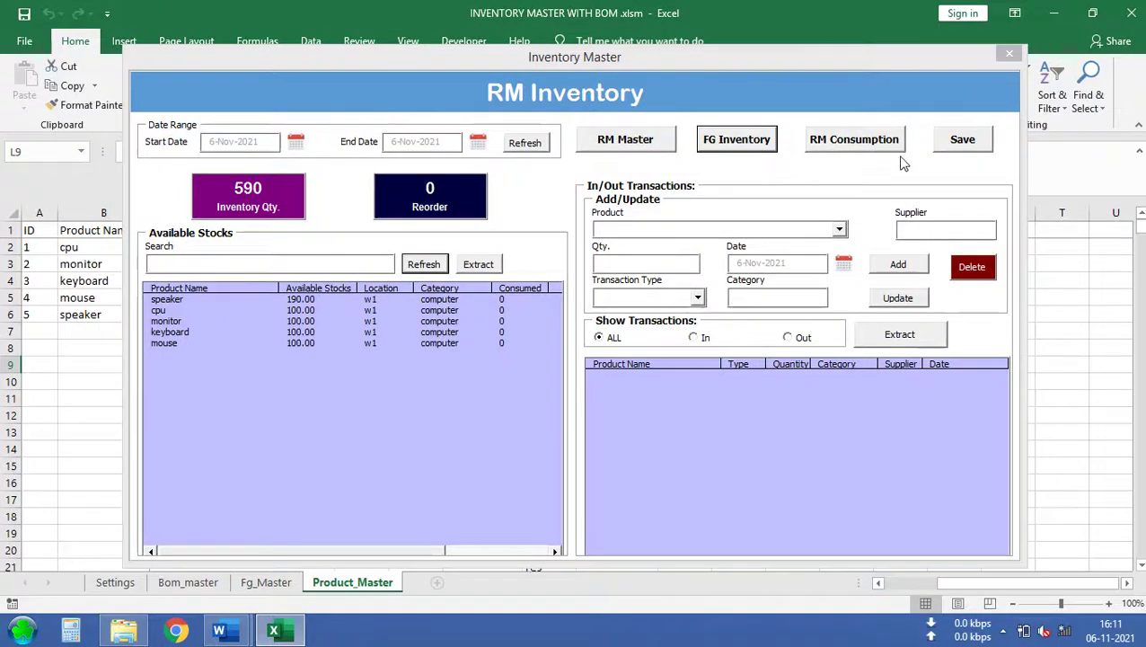
pyautogui.click(956, 146)
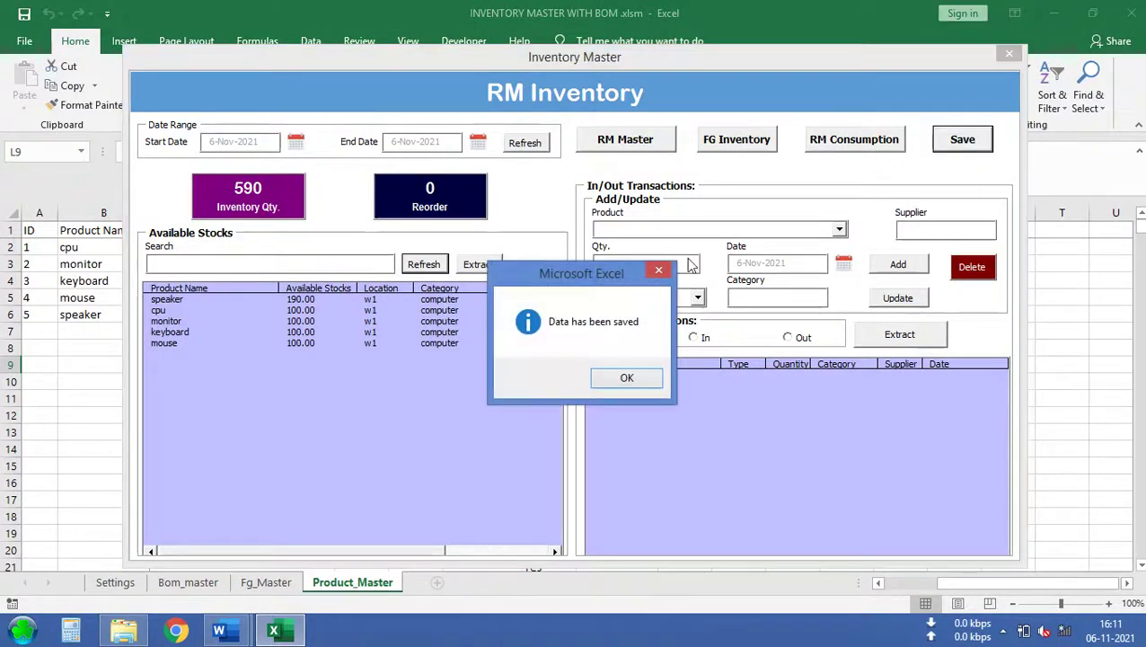
pyautogui.click(619, 381)
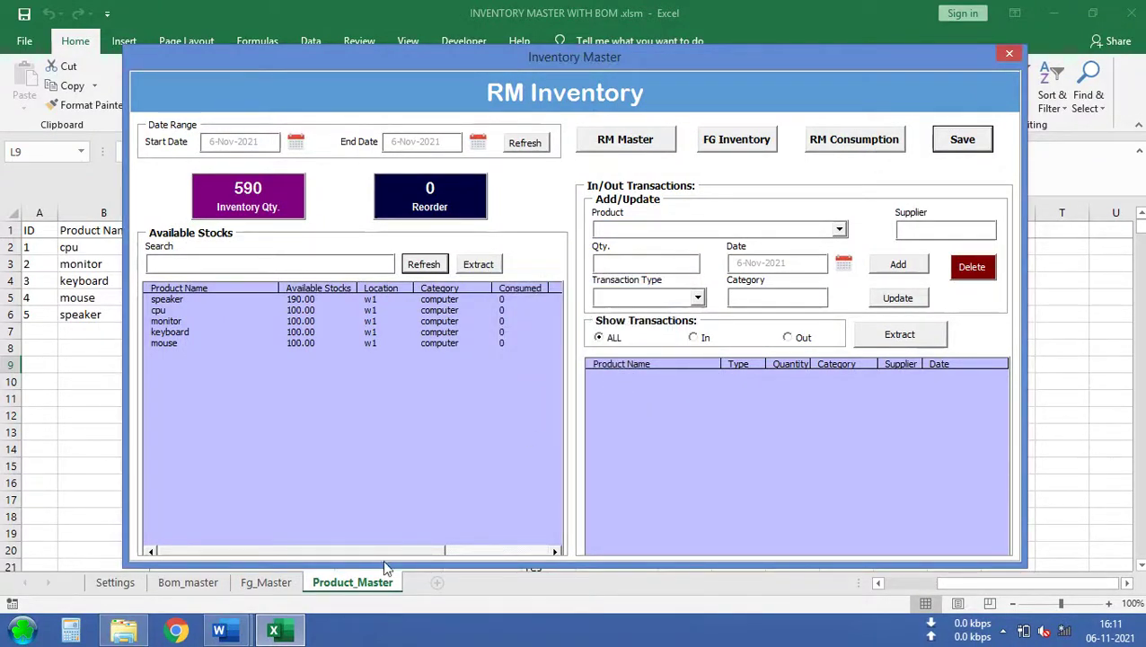
pyautogui.moveTo(285, 620)
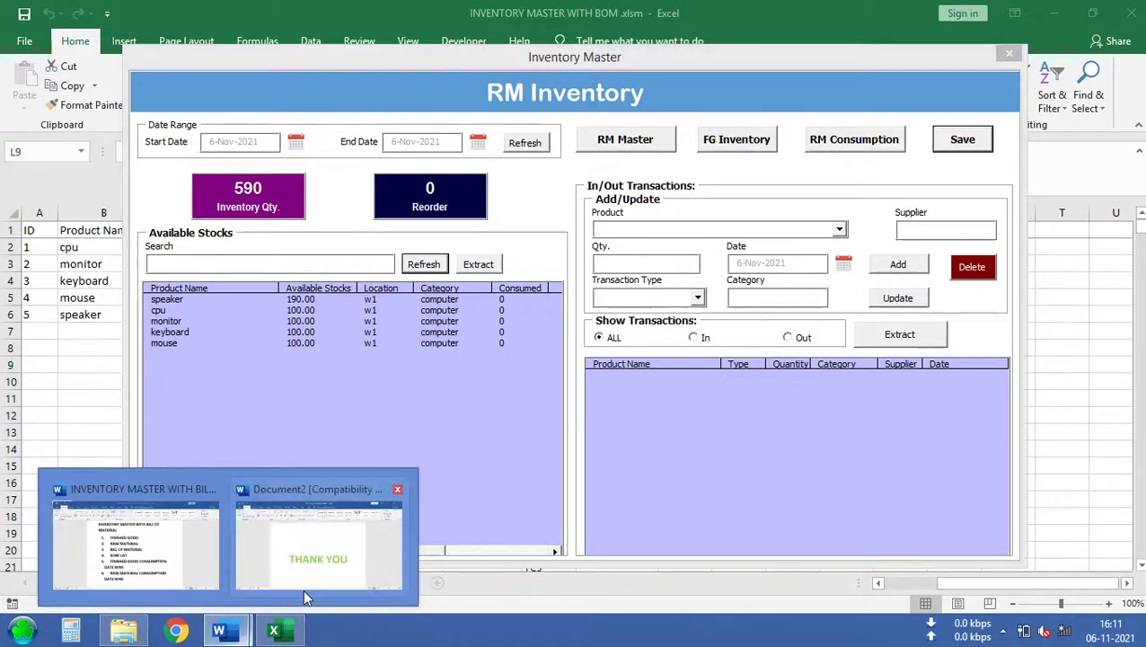
pyautogui.click(302, 588)
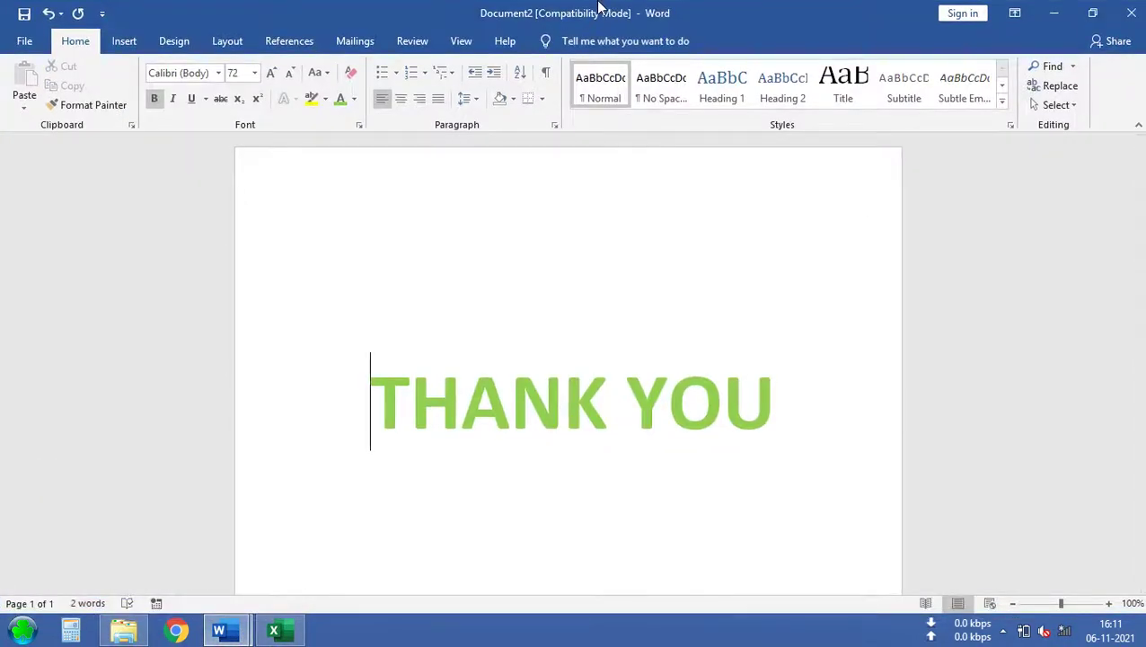